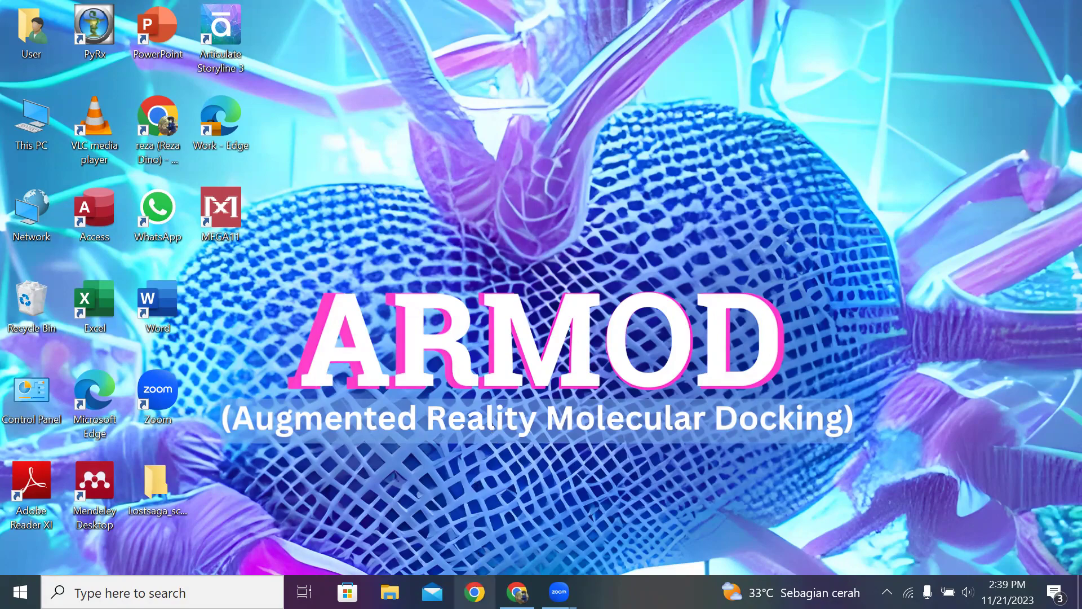
# Step: Open a maximized Chrome window and go to the UniProt website at uniprot.org
pyautogui.click(474, 592)
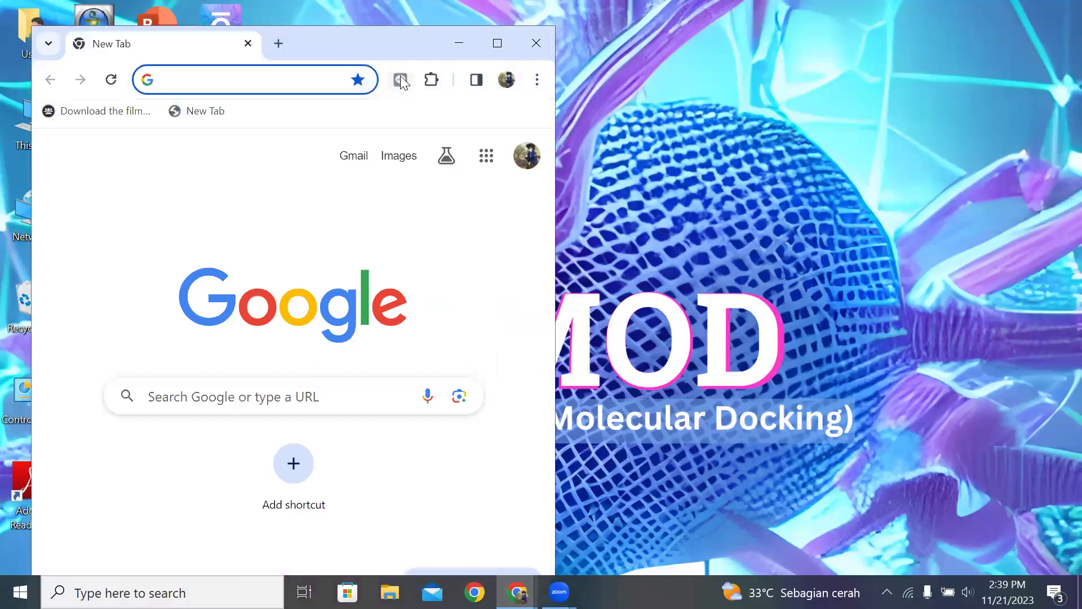
pyautogui.press('super+Up')
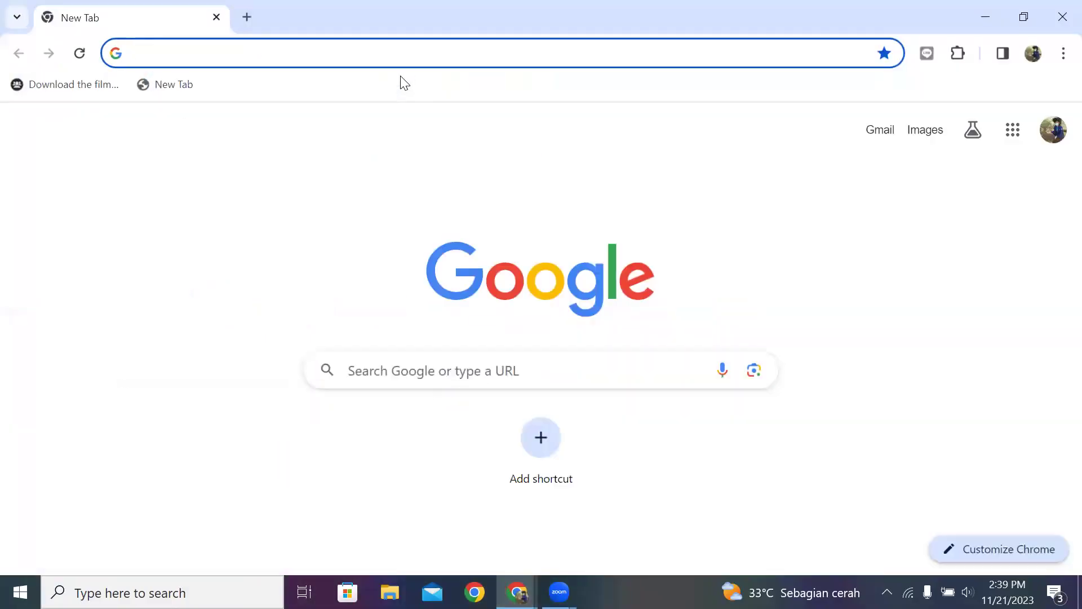
pyautogui.click(355, 66)
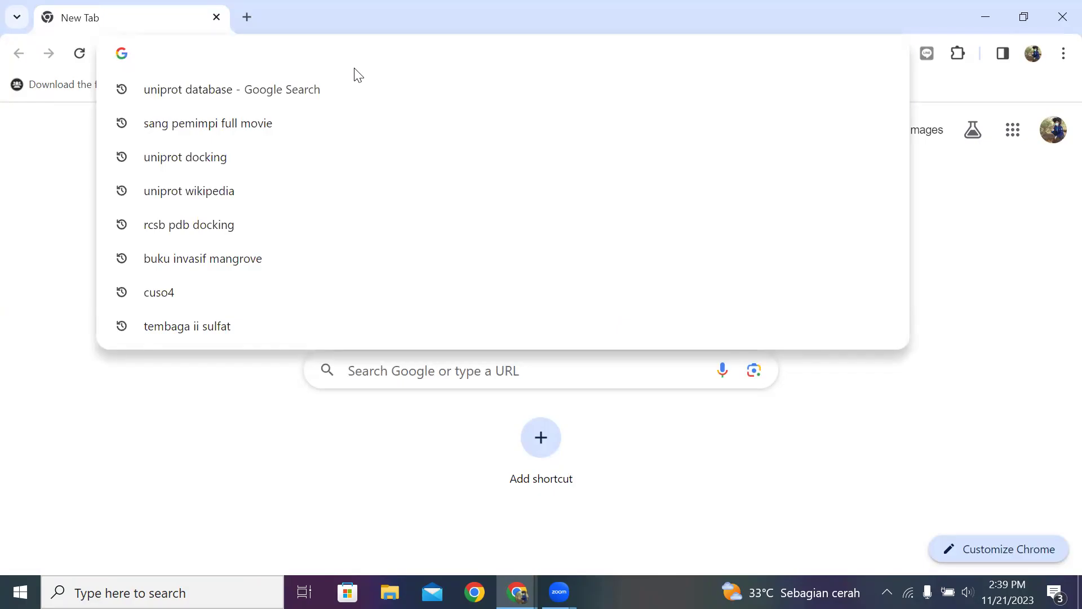
pyautogui.write('uniprot.org')
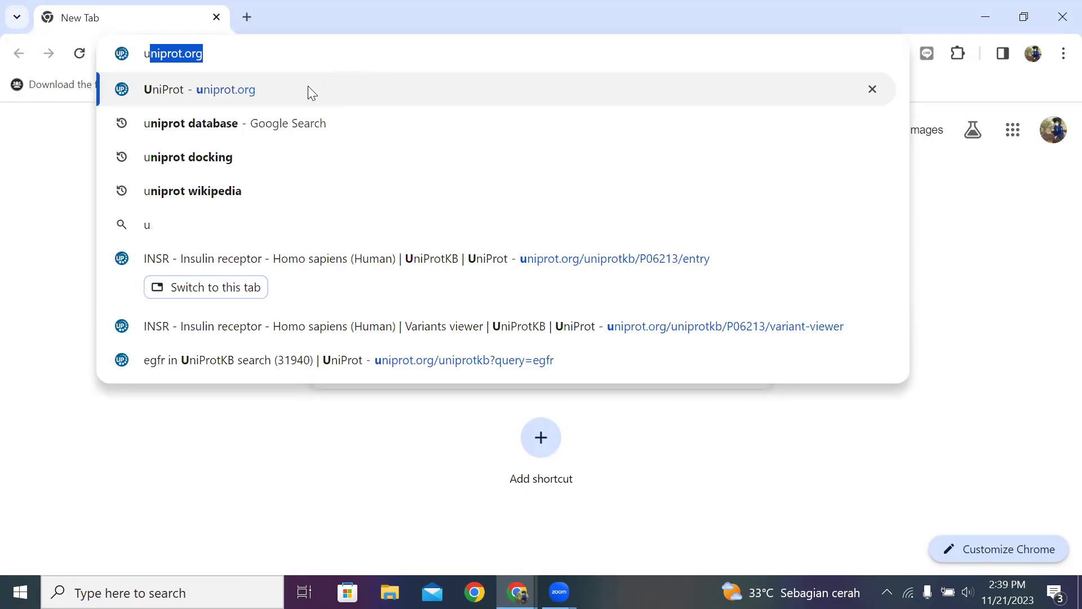
pyautogui.click(309, 89)
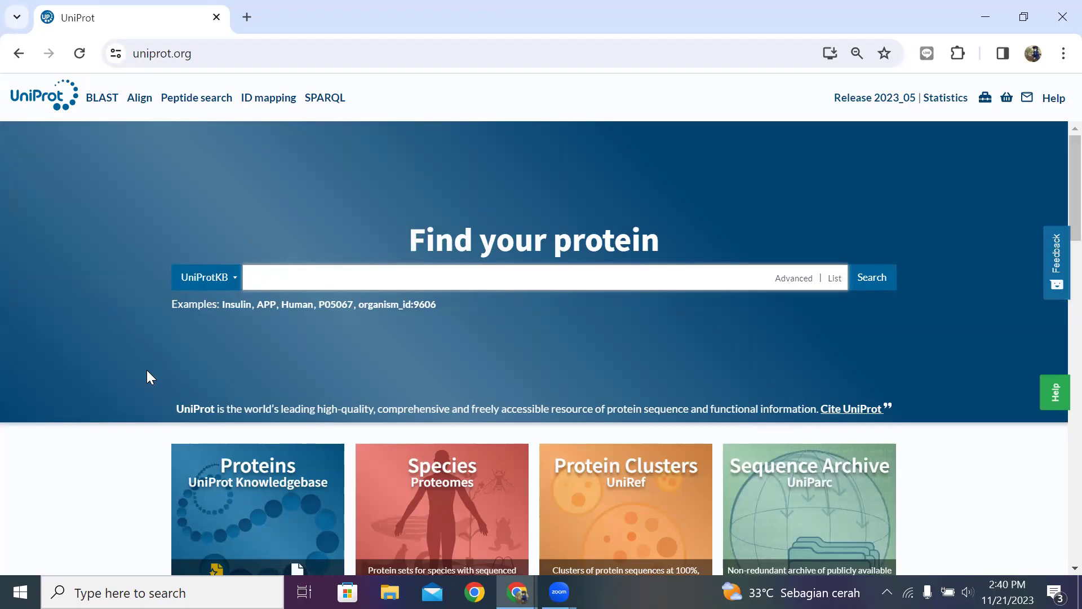
# Step: View the list of datasets available for the protein search, keeping UniProtKB selected
pyautogui.scroll(-1, 147, 377)
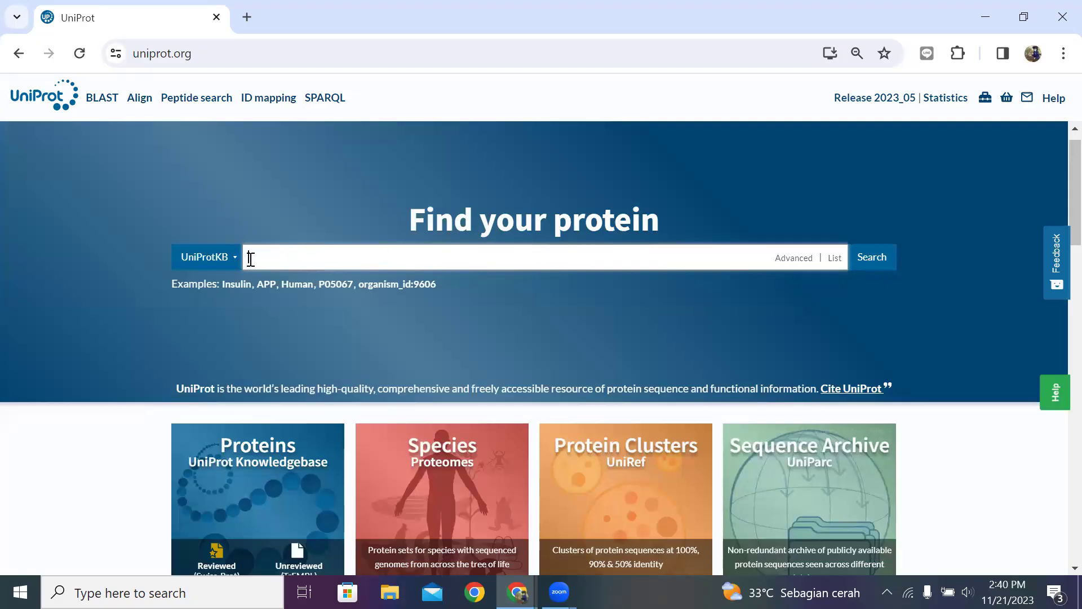
pyautogui.click(226, 266)
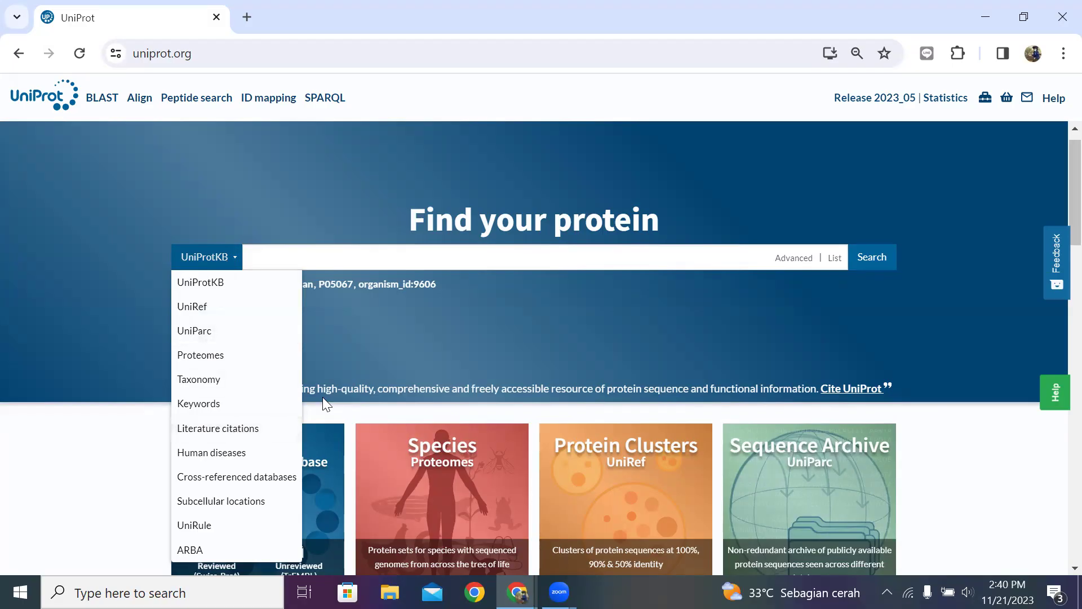
pyautogui.click(432, 339)
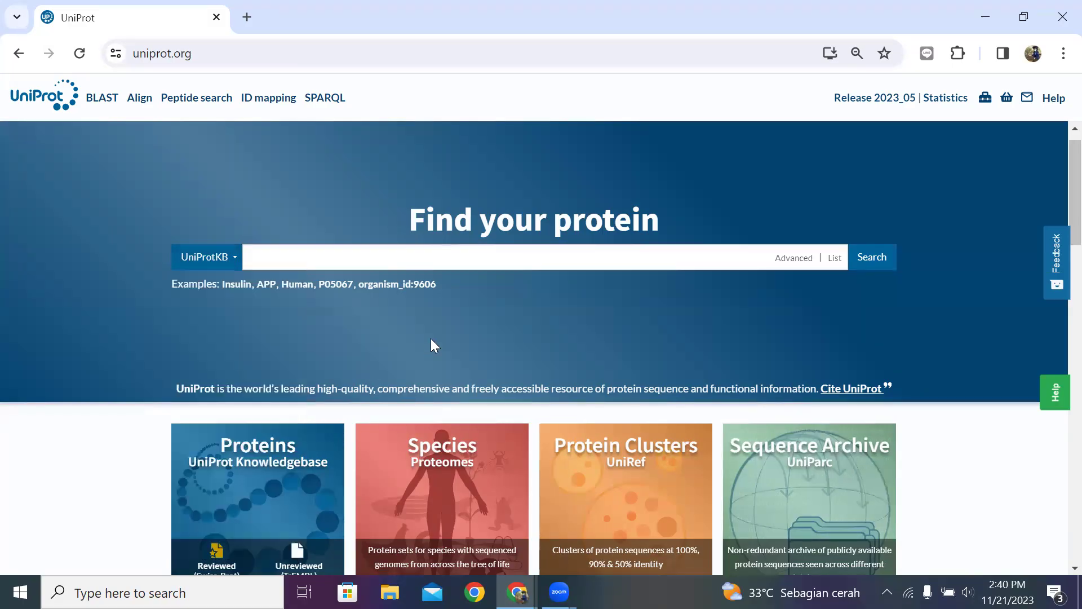
# Step: Examine the UniProt homepage sections, from the core datasets and supporting data through news, analysis tools, training and UniProt data to the footer
pyautogui.scroll(-2, 431, 339)
pyautogui.scroll(-1, 431, 338)
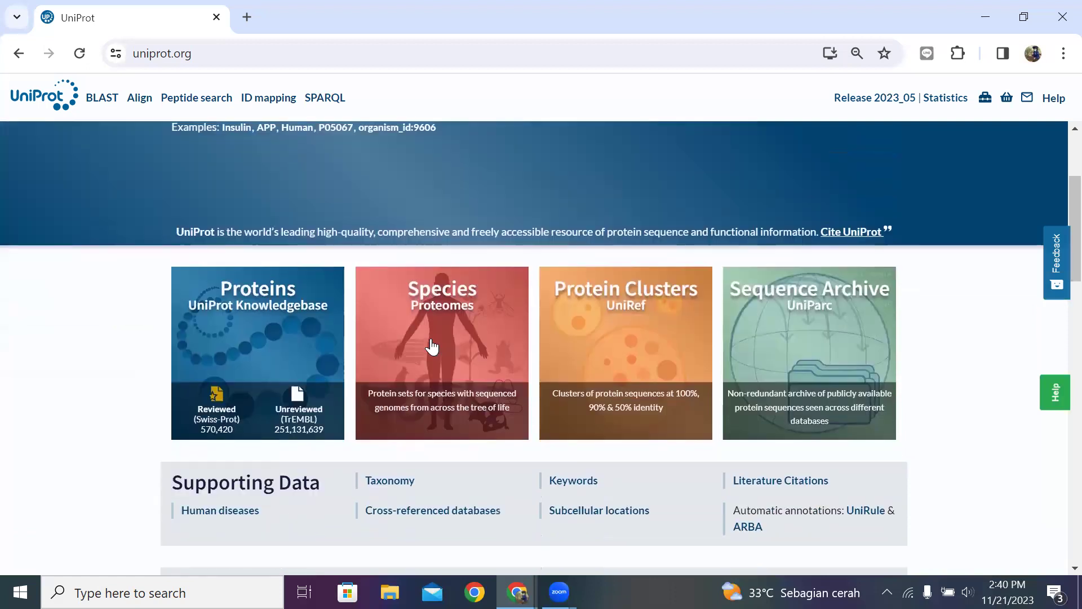
pyautogui.scroll(-1, 431, 345)
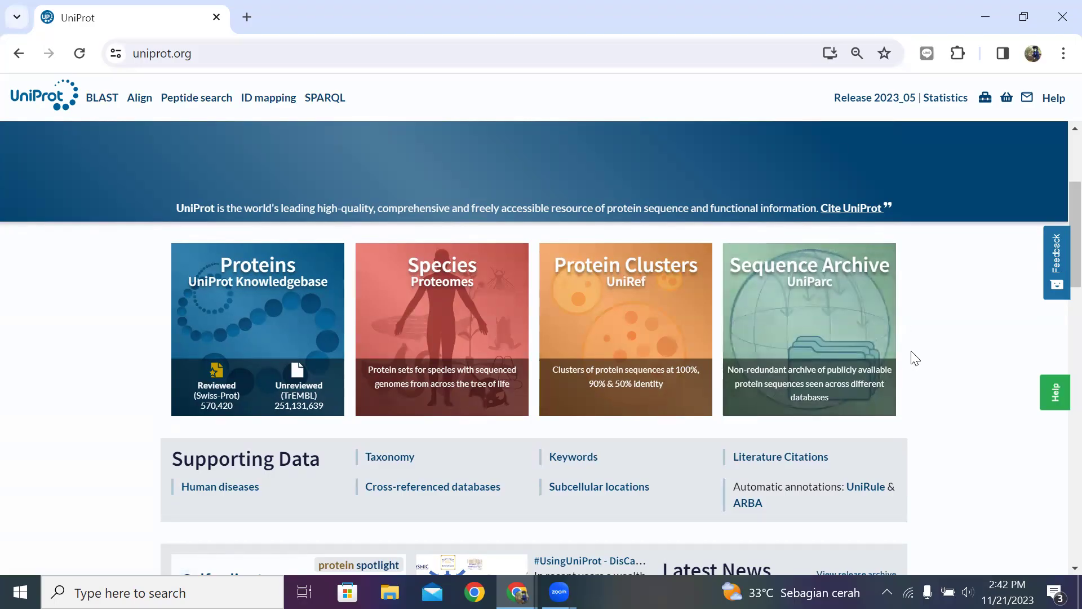
pyautogui.scroll(-4, 914, 358)
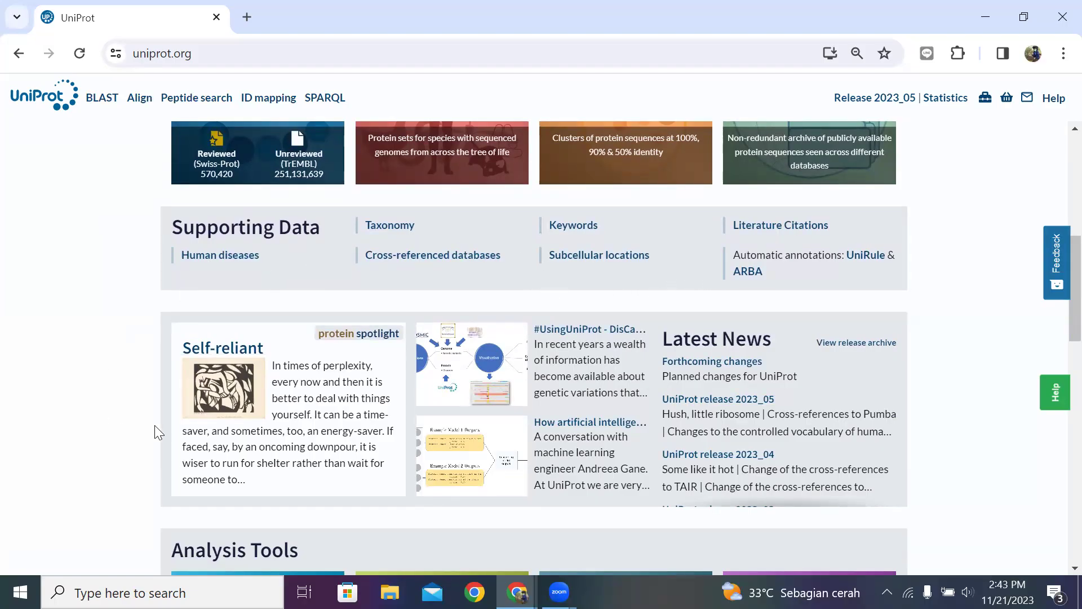
pyautogui.scroll(-2, 154, 425)
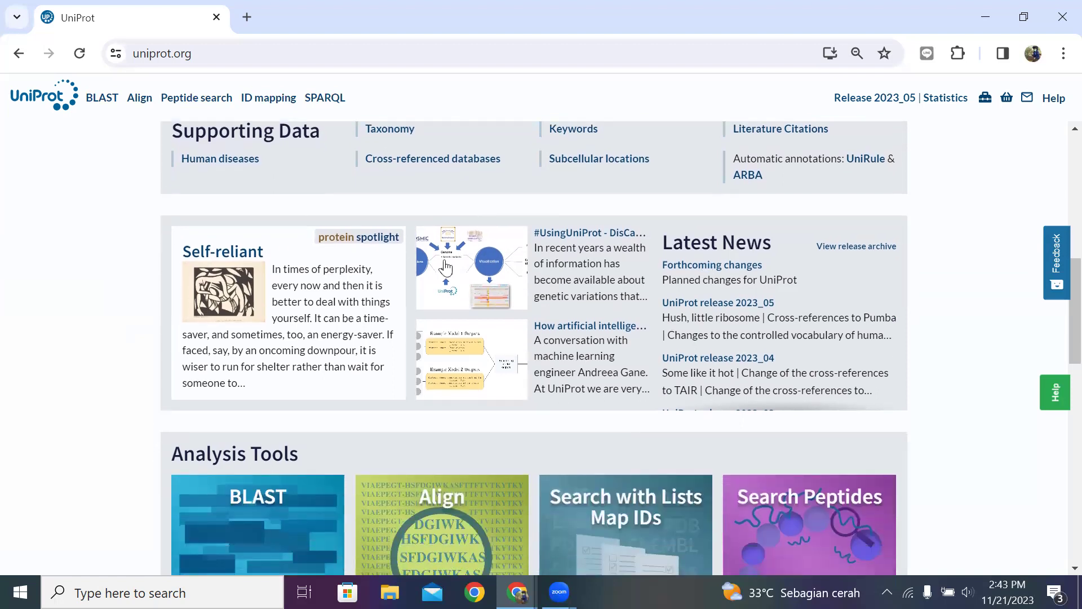
pyautogui.scroll(-1, 523, 306)
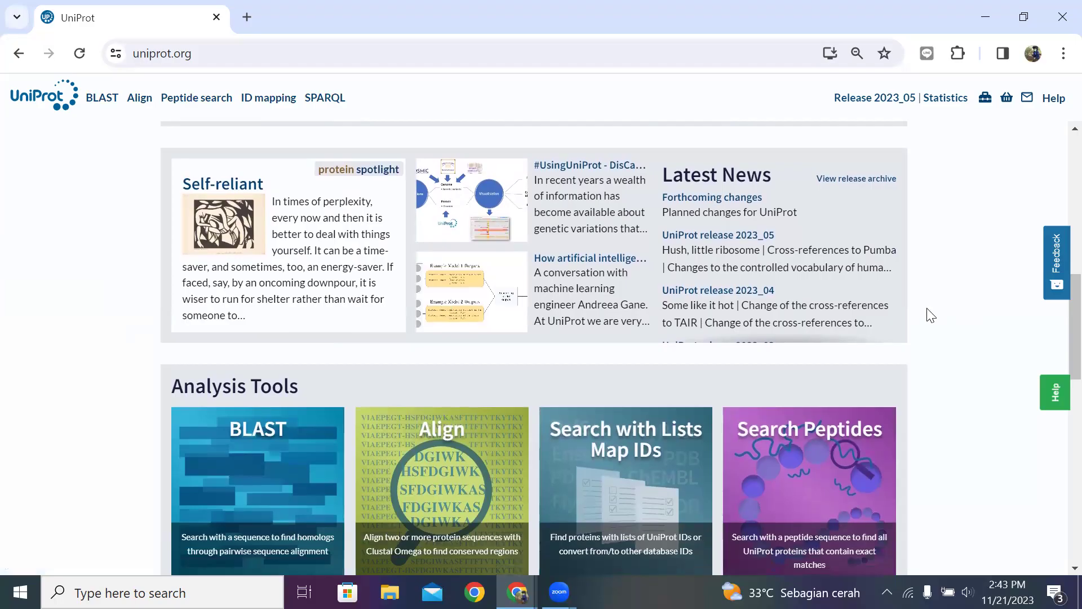
pyautogui.scroll(-2, 930, 314)
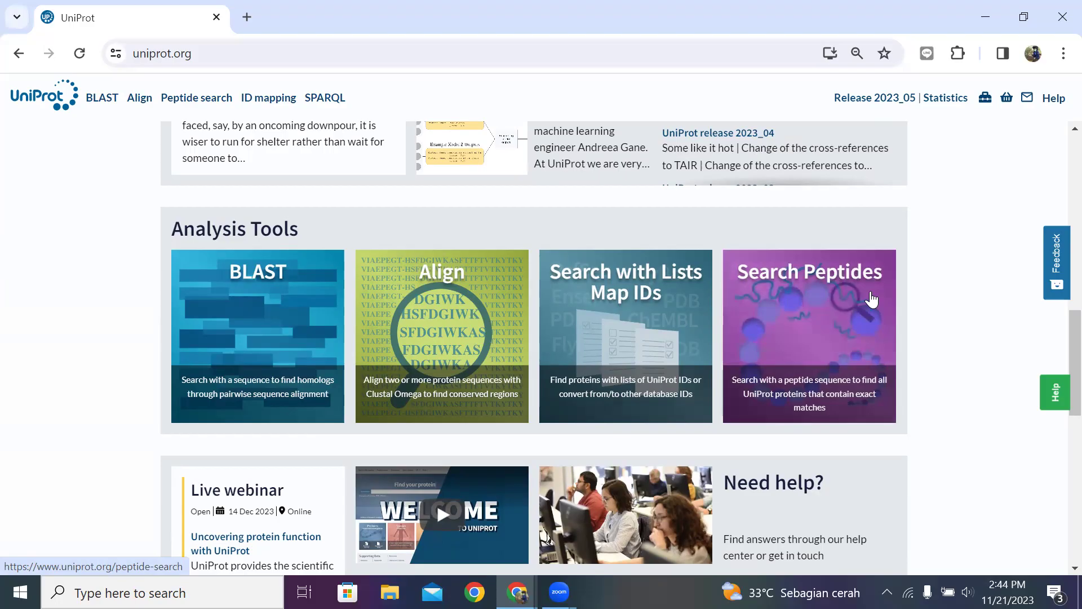
pyautogui.scroll(-3, 871, 298)
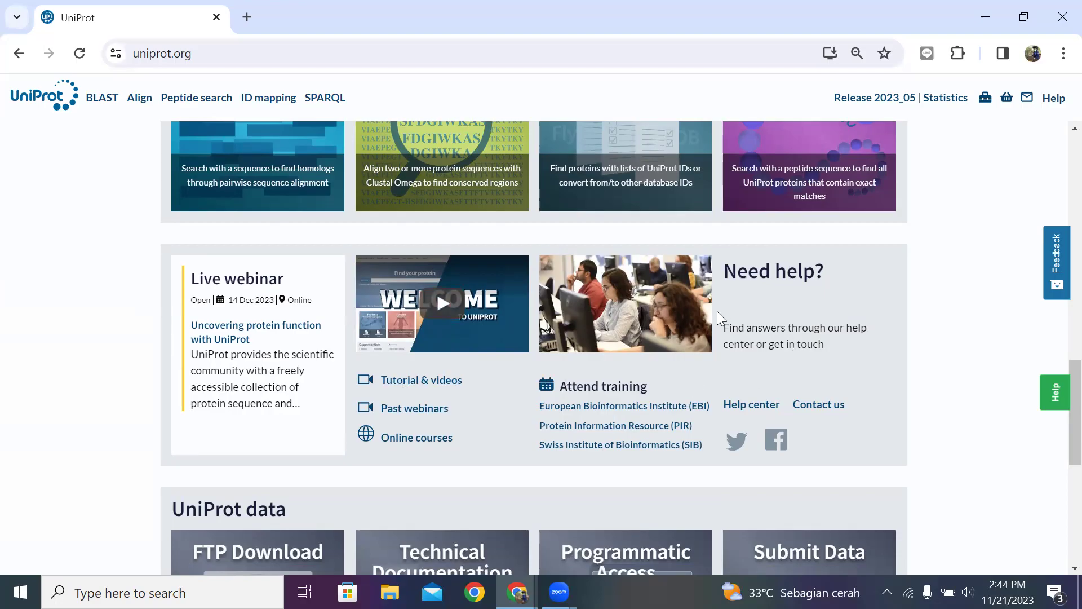
pyautogui.scroll(-1, 716, 311)
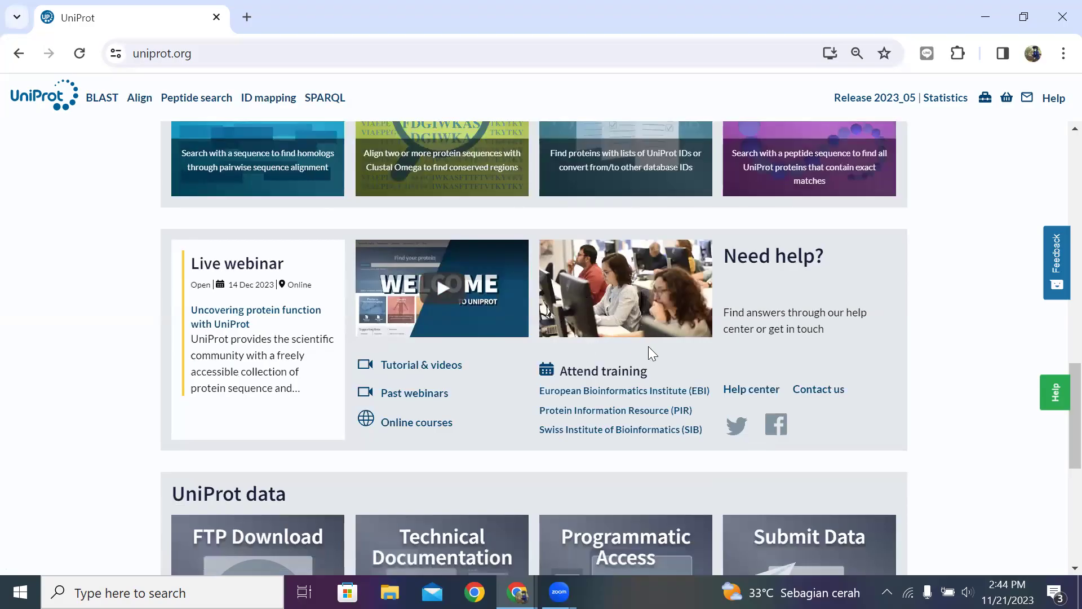
pyautogui.scroll(-2, 649, 346)
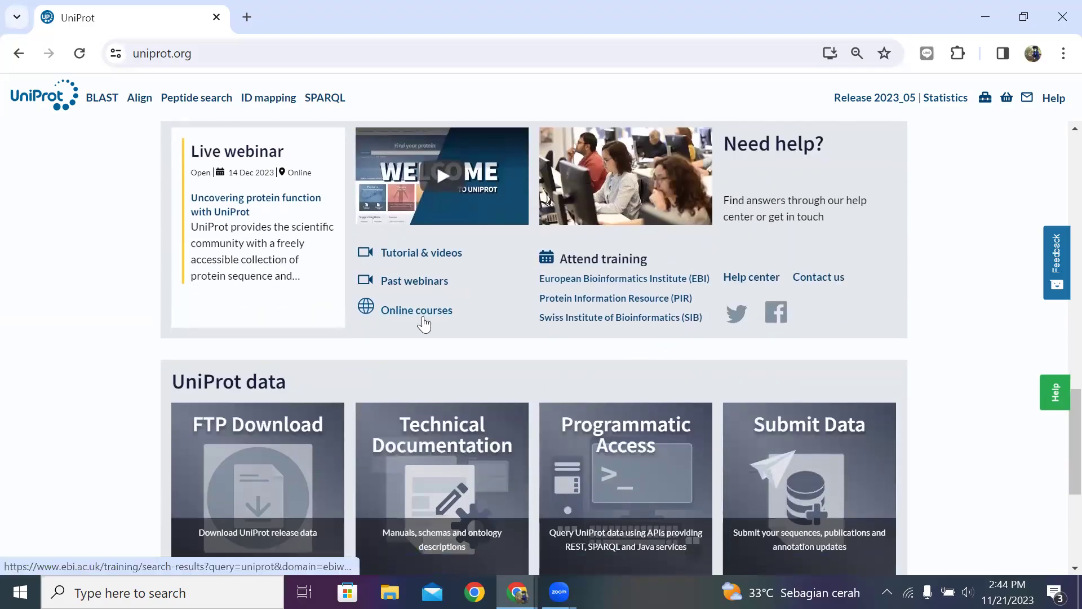
pyautogui.scroll(-2, 423, 320)
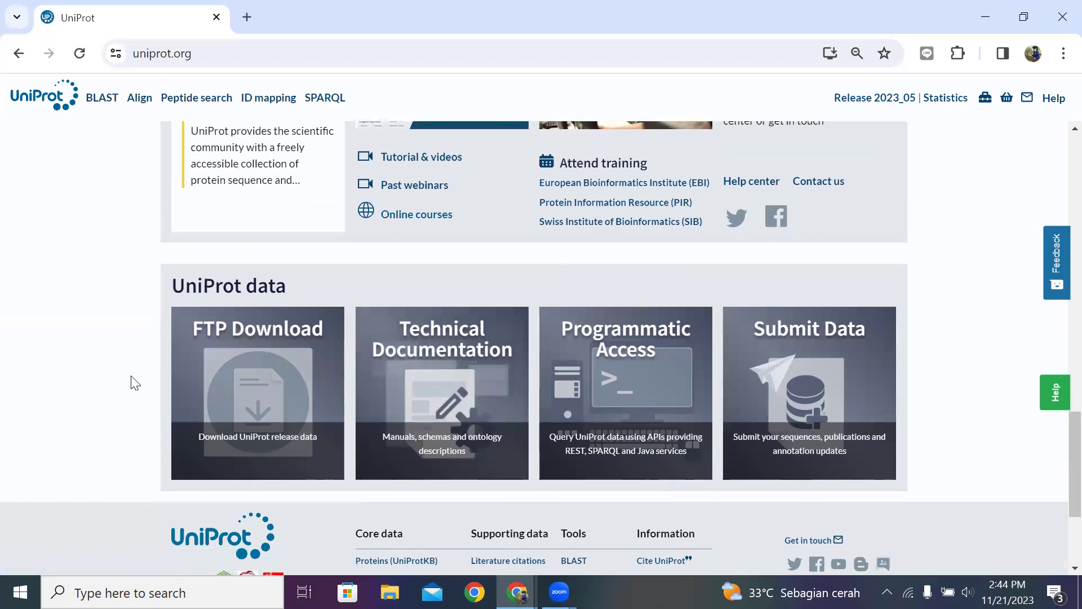
pyautogui.scroll(-2, 135, 383)
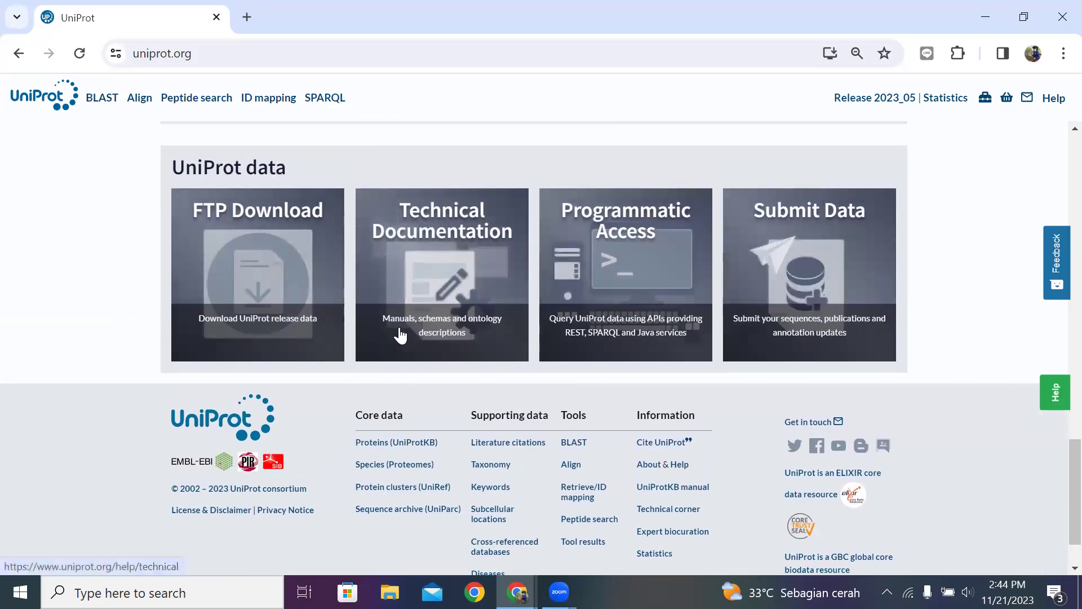
pyautogui.scroll(-2, 372, 341)
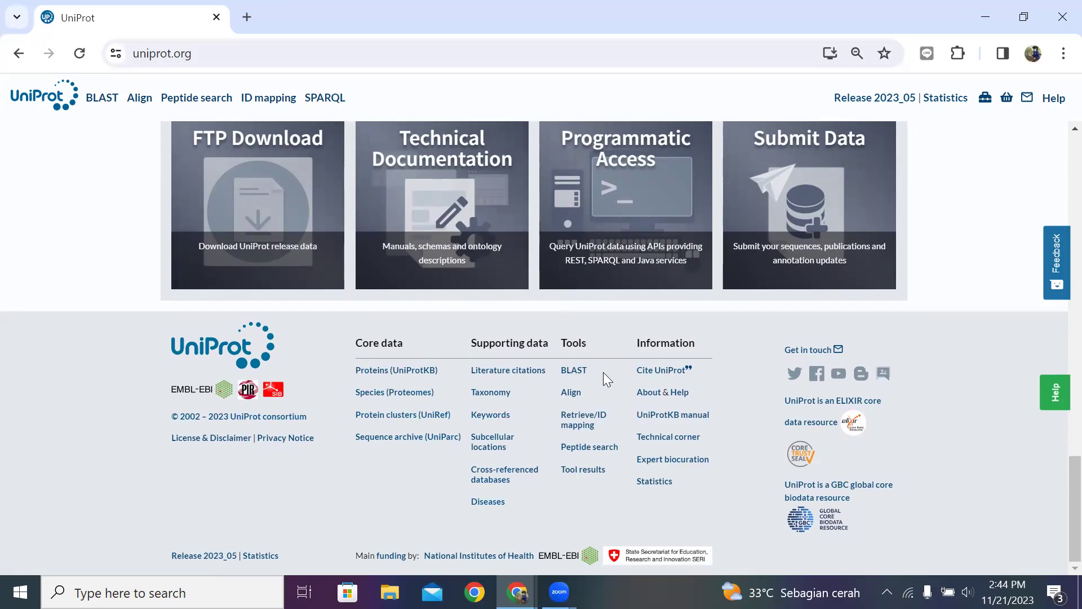
pyautogui.scroll(15, 681, 402)
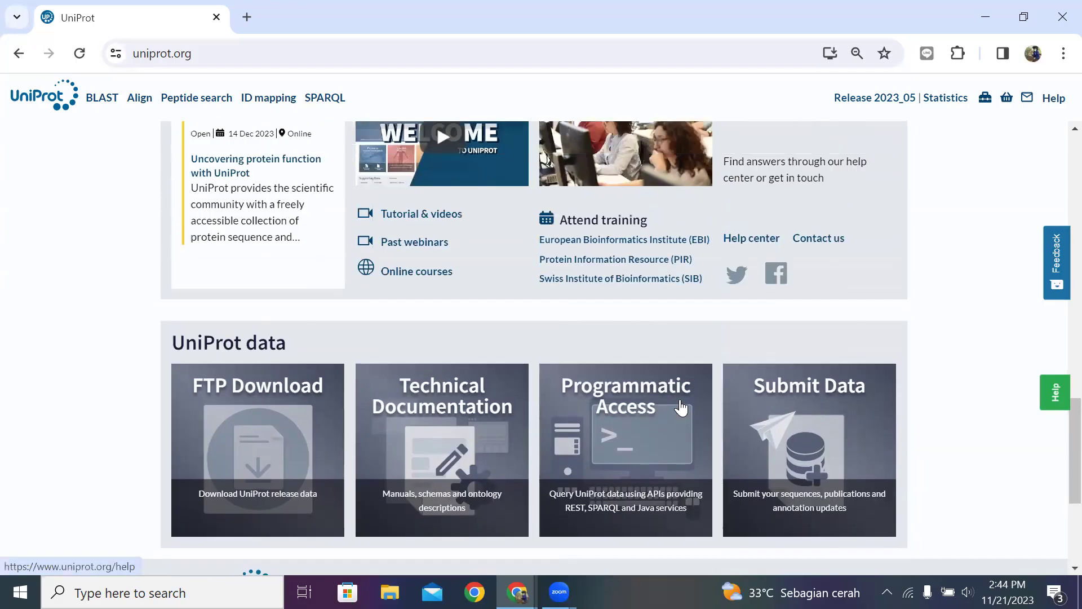
pyautogui.scroll(10, 681, 399)
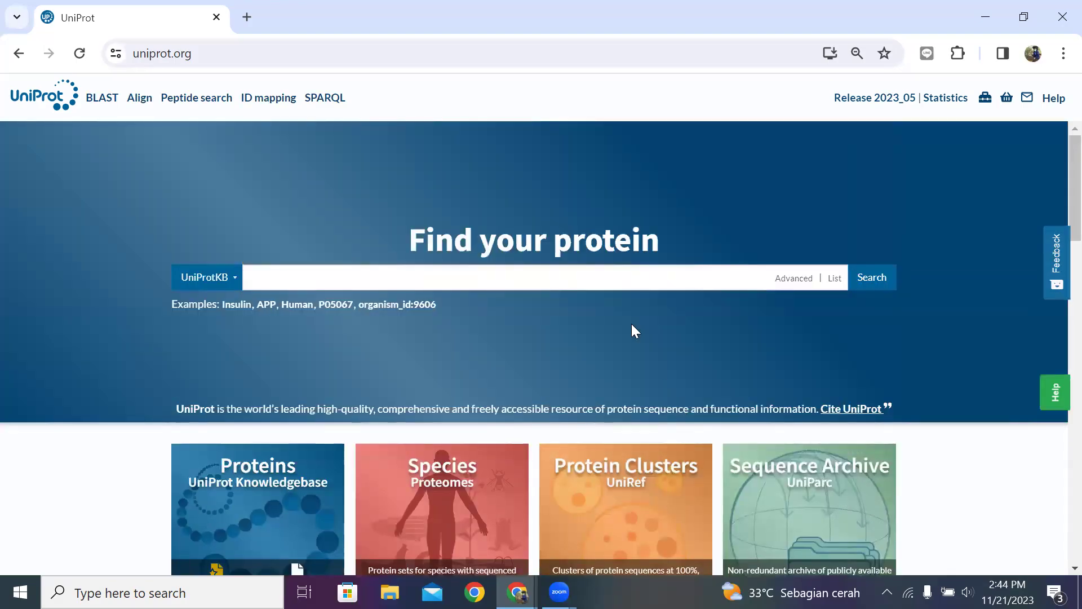
# Step: Search UniProtKB for the example term Insulin
pyautogui.click(292, 282)
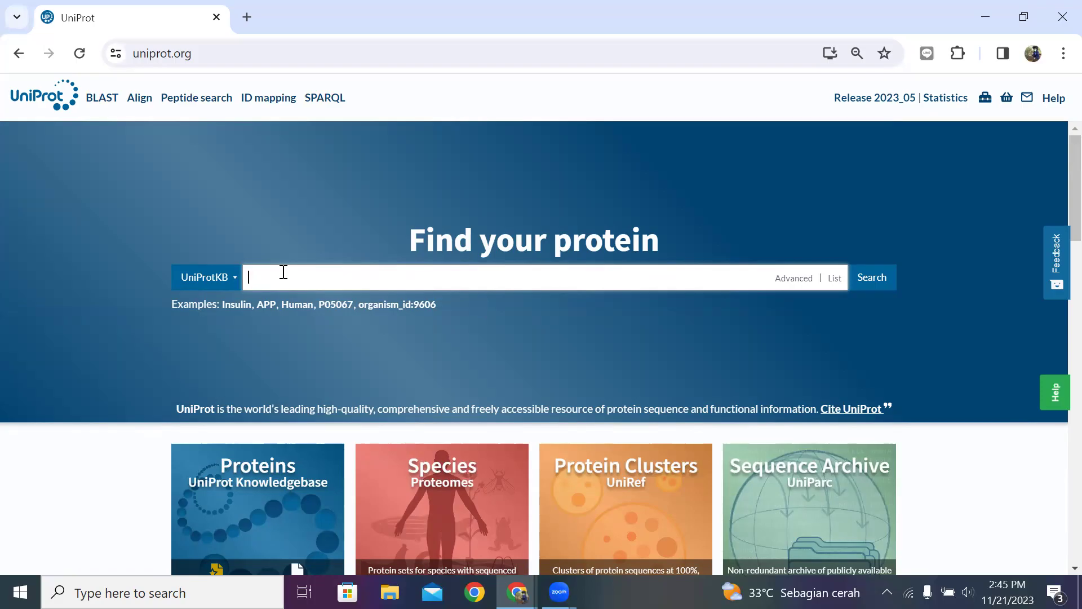
pyautogui.click(235, 307)
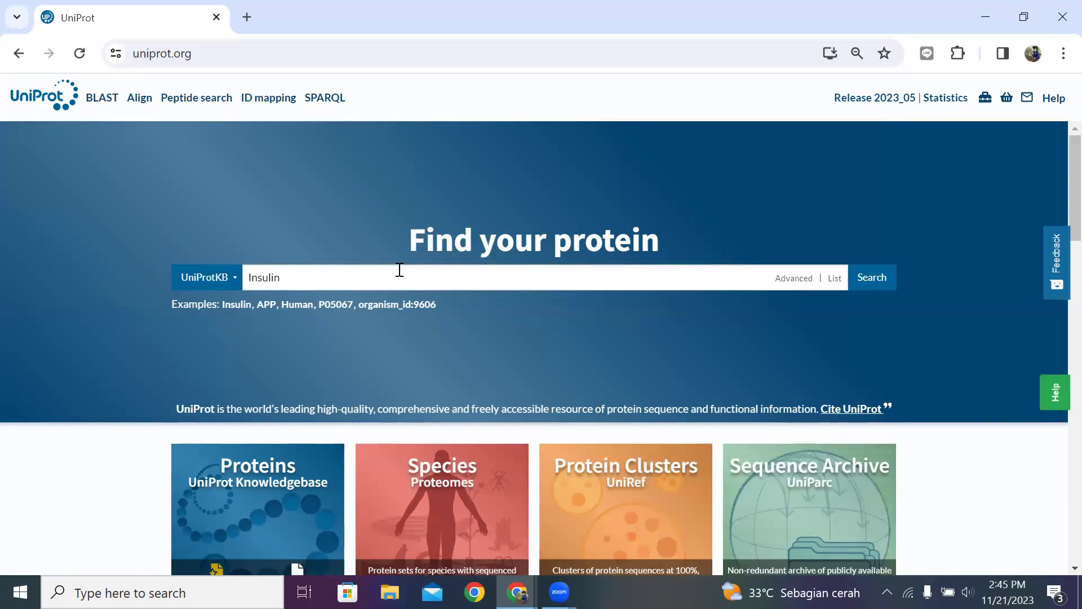
pyautogui.click(889, 278)
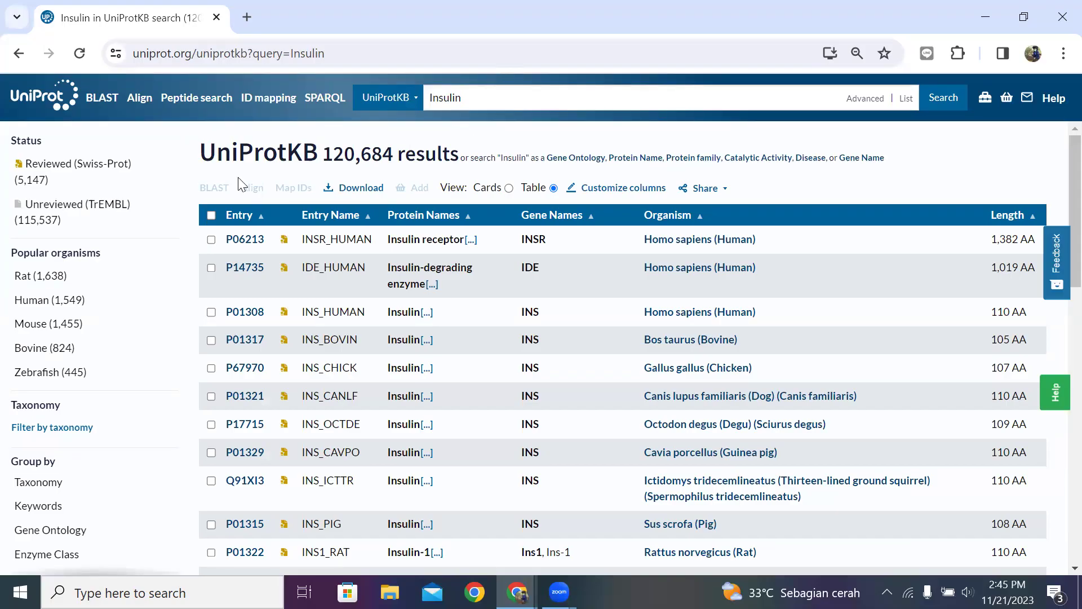
# Step: Examine the insulin results table, including the entries, protein names, gene names, organisms and lengths
pyautogui.scroll(-1, 165, 307)
pyautogui.scroll(1, 167, 308)
pyautogui.scroll(-3, 310, 310)
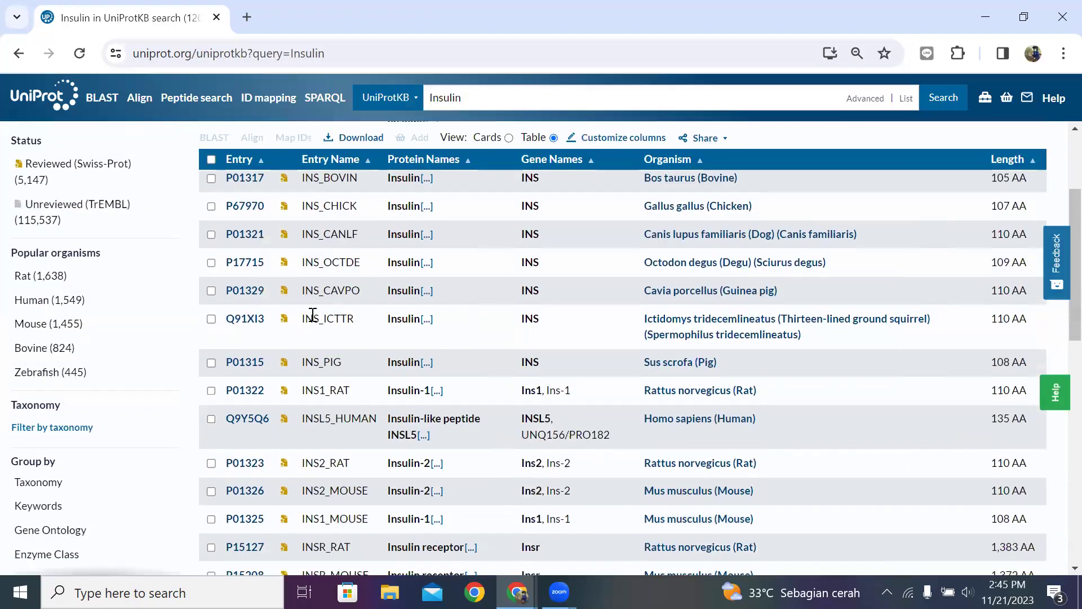
pyautogui.scroll(-7, 312, 314)
pyautogui.scroll(6, 312, 314)
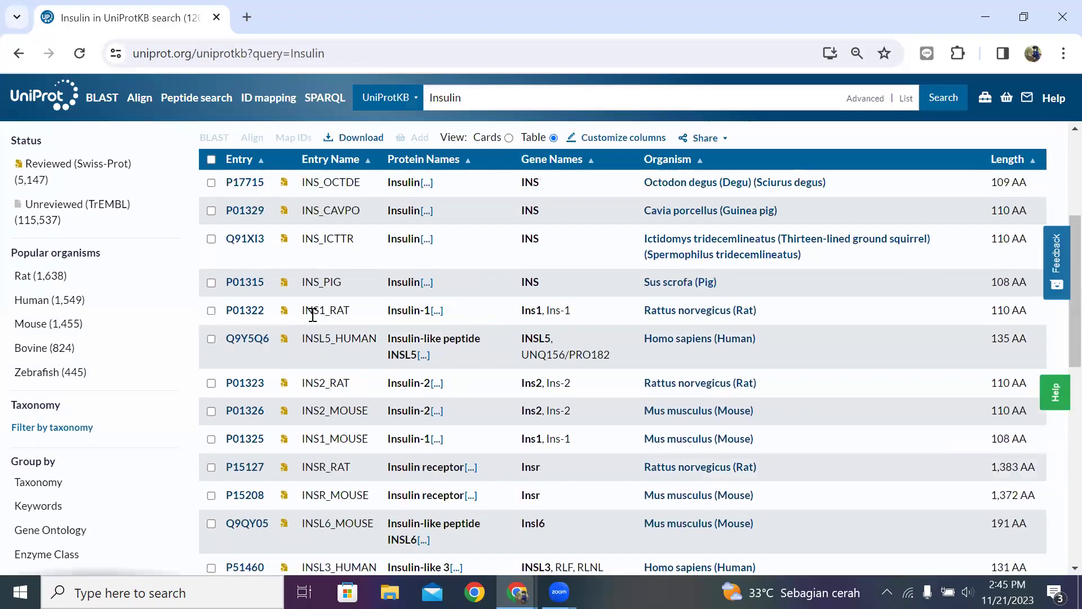
pyautogui.scroll(-10, 312, 314)
pyautogui.scroll(5, 312, 314)
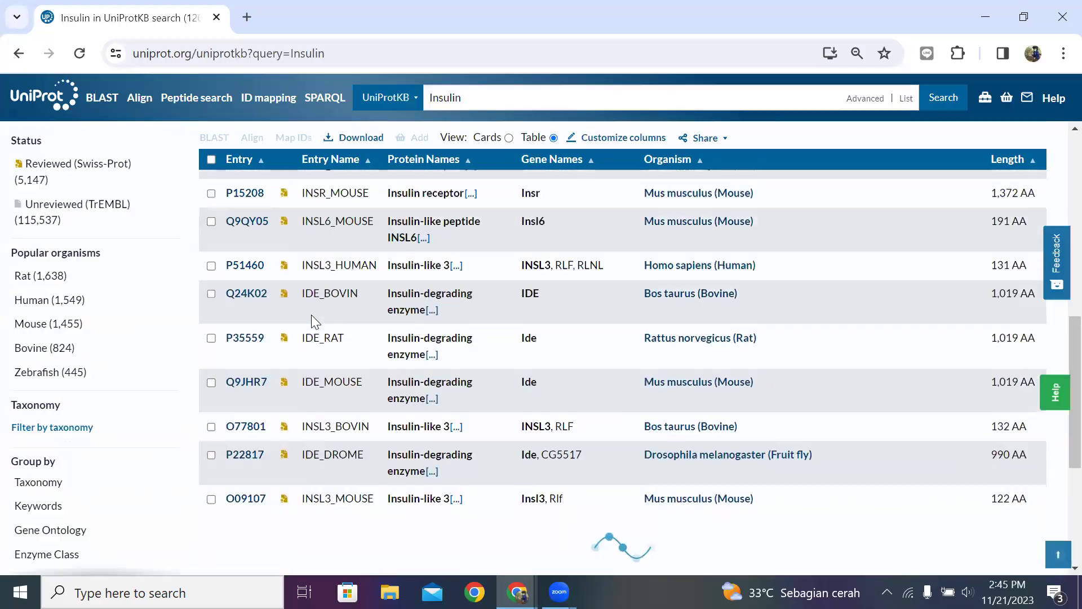
pyautogui.scroll(8, 311, 314)
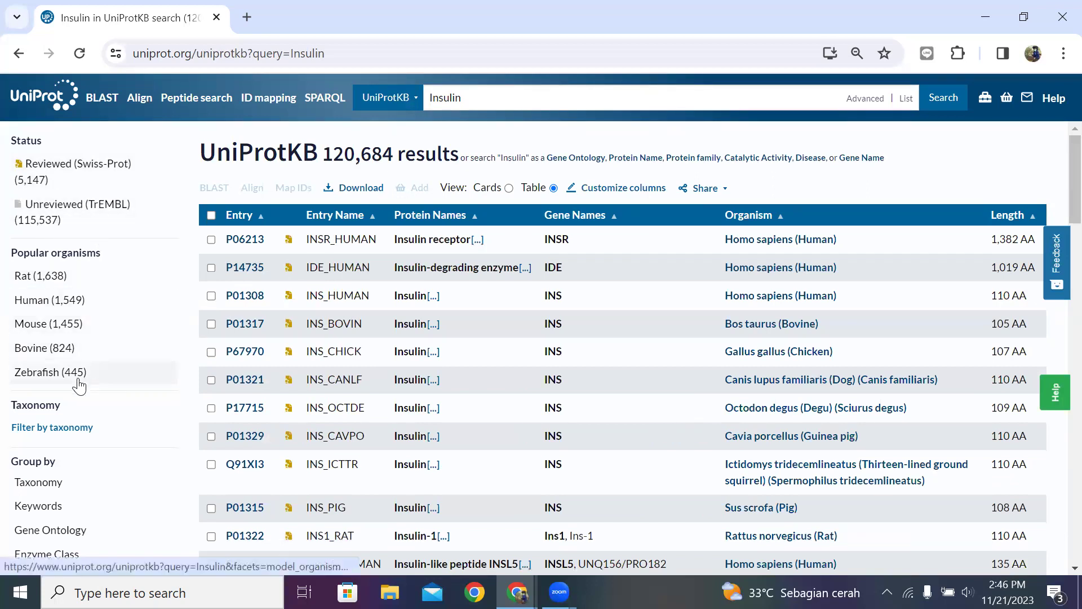
# Step: Filter the insulin results by the popular organism Rat and clear that filter again
pyautogui.click(95, 282)
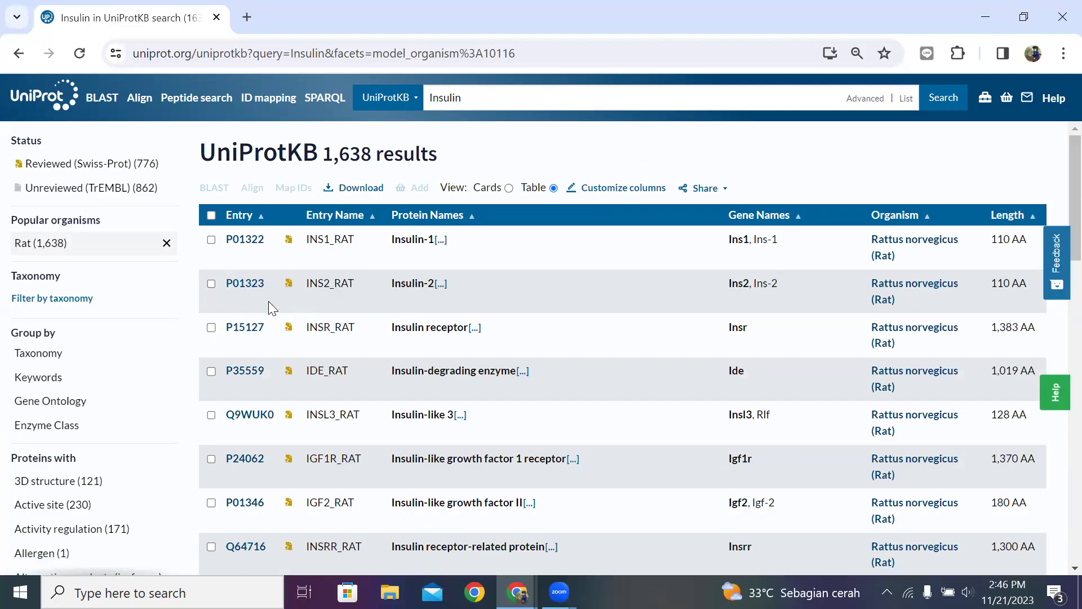
pyautogui.click(167, 244)
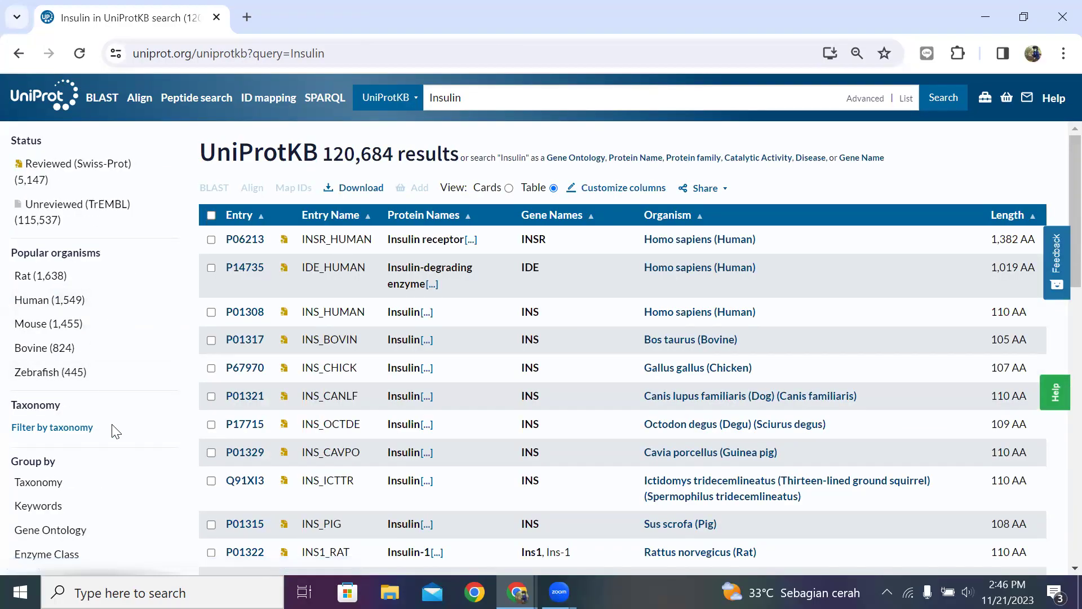
# Step: Examine the filters for the insulin results, from taxonomy, grouping and protein features to protein existence, annotation score and sequence length
pyautogui.scroll(-3, 116, 431)
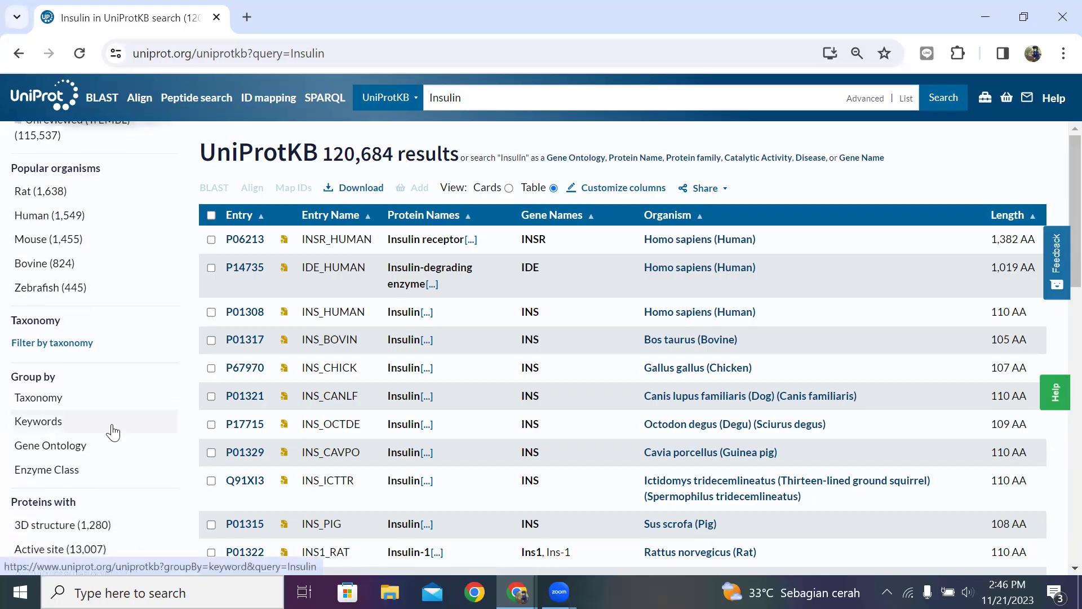
pyautogui.scroll(-2, 113, 431)
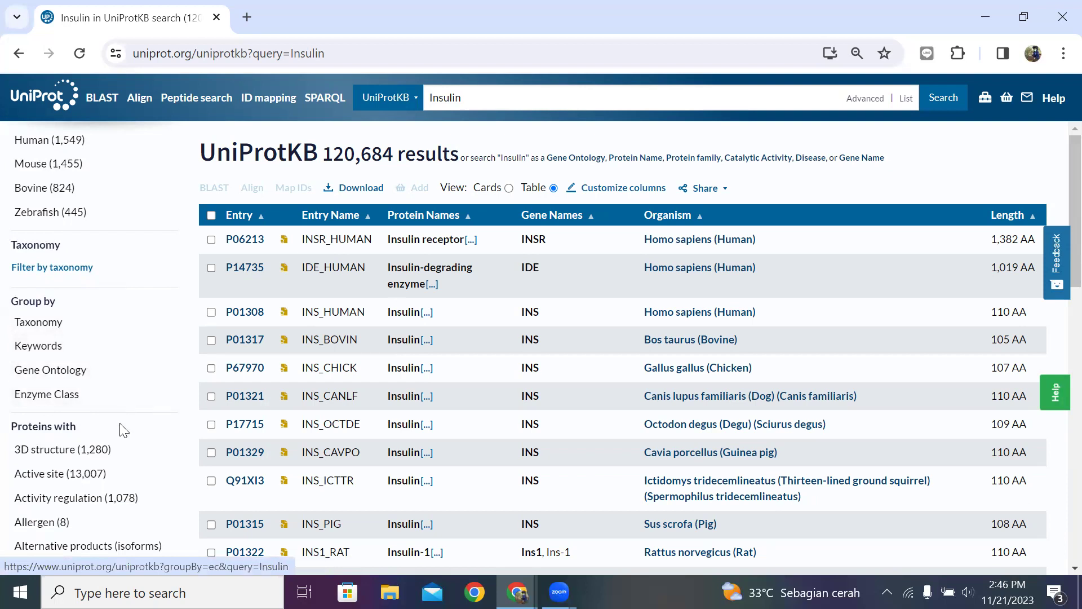
pyautogui.scroll(-2, 126, 434)
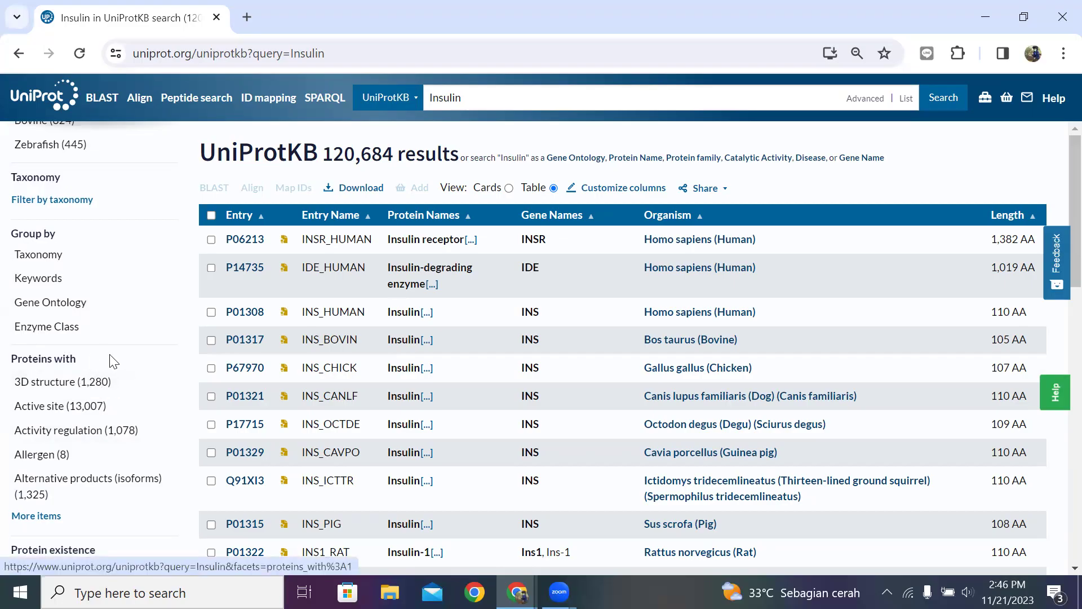
pyautogui.scroll(-1, 113, 363)
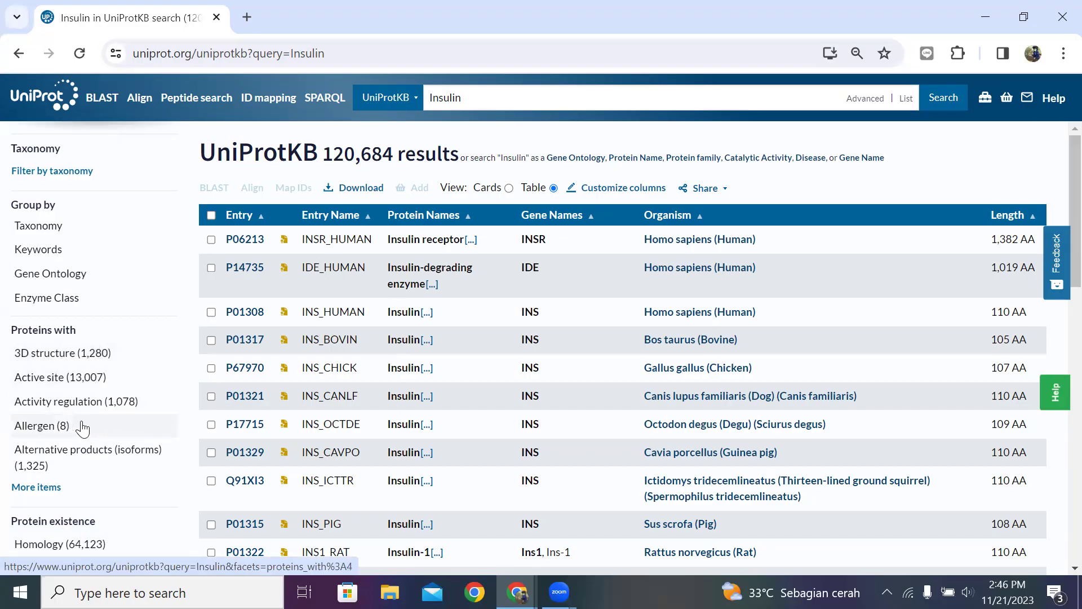
pyautogui.scroll(4, 130, 314)
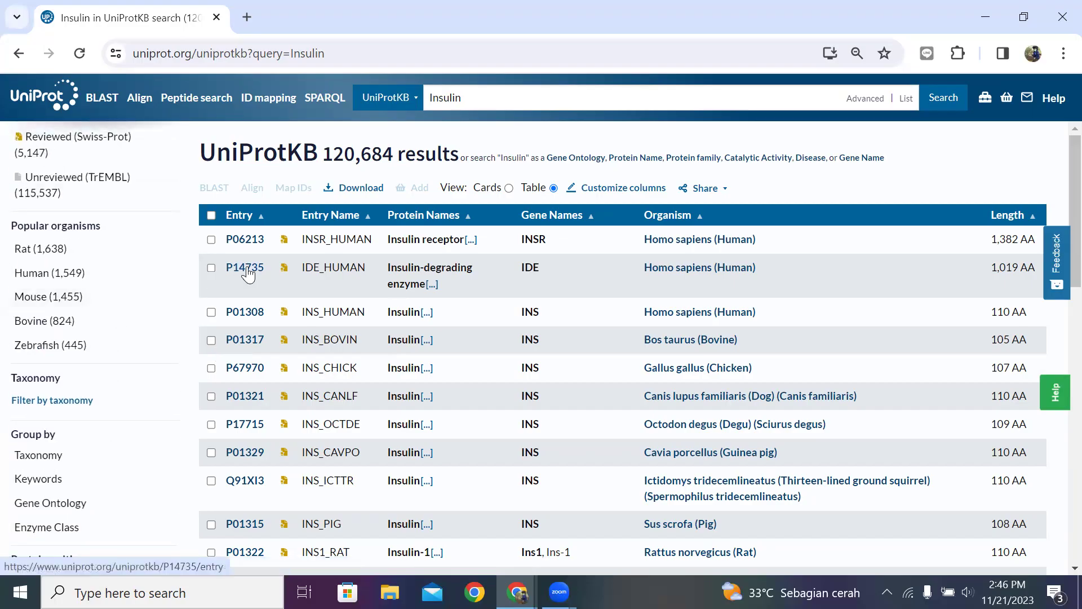
pyautogui.scroll(-1, 408, 257)
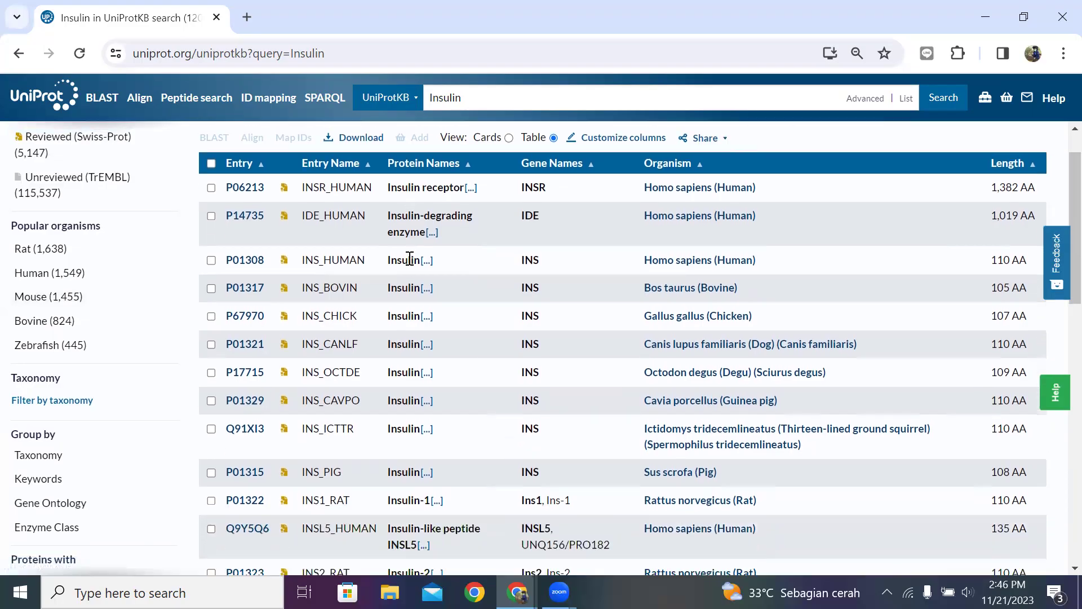
pyautogui.scroll(-10, 136, 343)
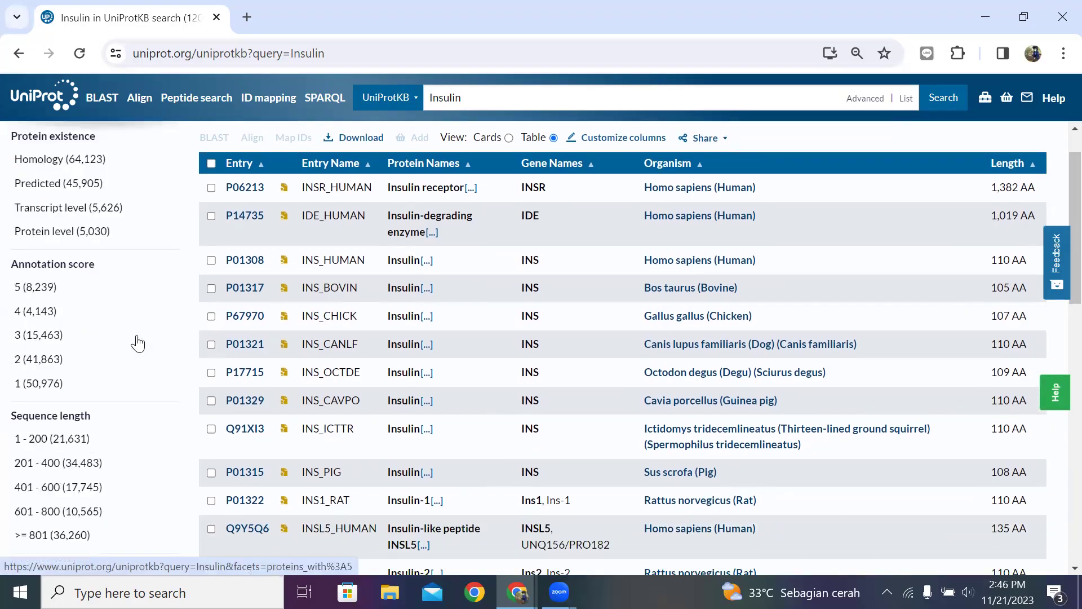
# Step: Open the human insulin receptor entry P06213 from the results table
pyautogui.scroll(6, 137, 343)
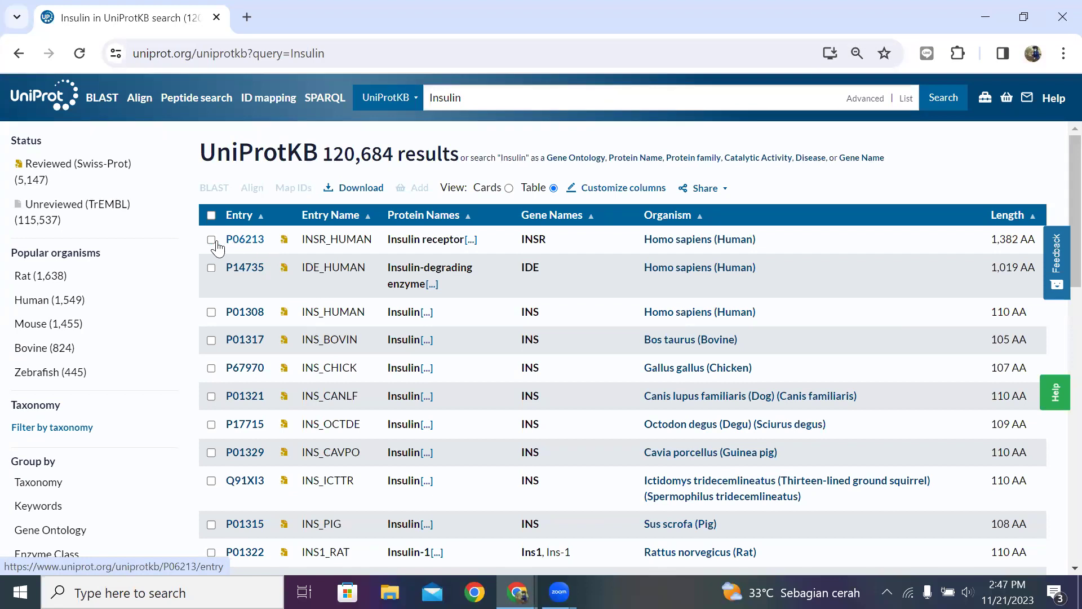
pyautogui.click(258, 243)
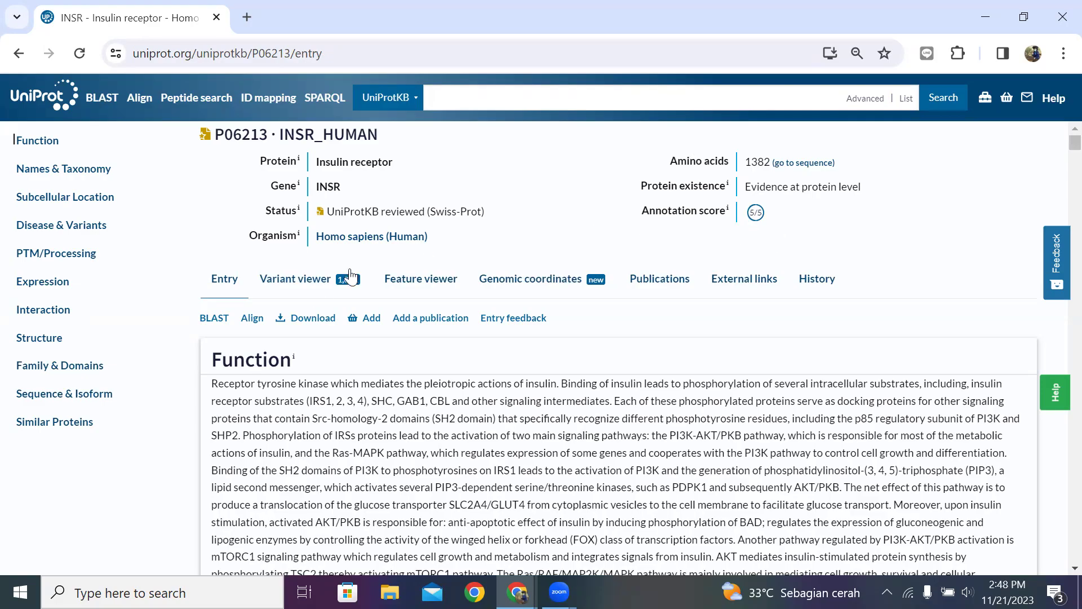
# Step: Examine the entry's Function section, covering the description, catalytic activity reaction, activity regulation and the table of site features
pyautogui.scroll(-2, 183, 335)
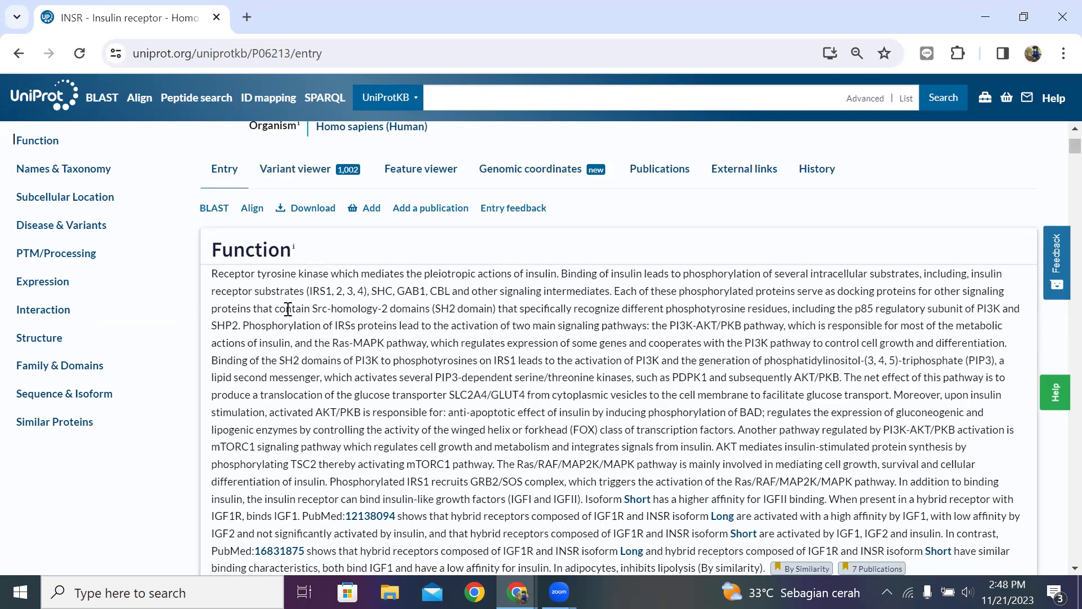
pyautogui.scroll(-5, 288, 309)
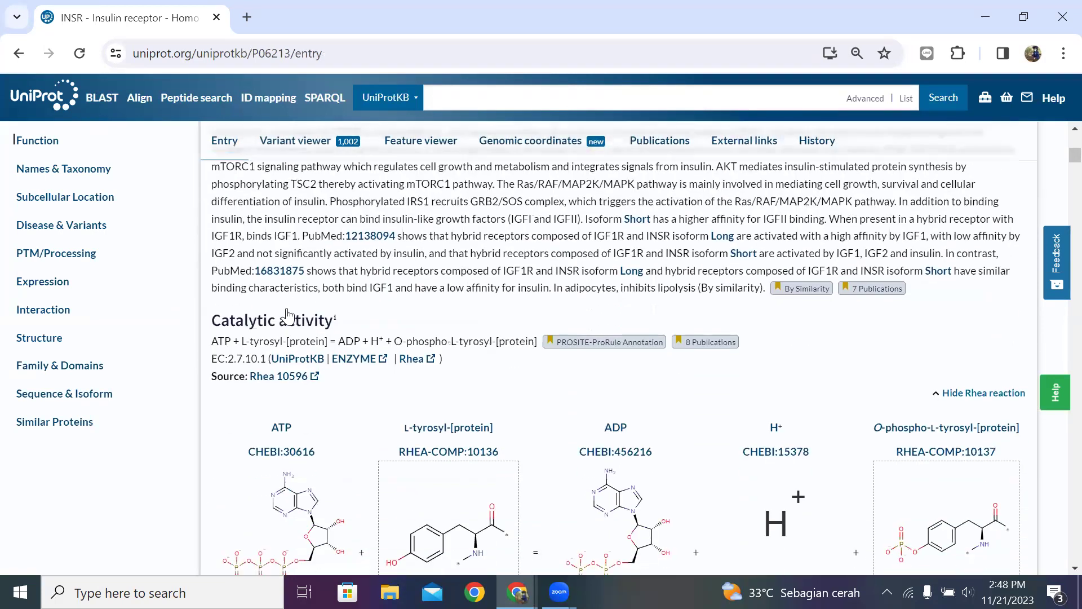
pyautogui.scroll(-1, 288, 314)
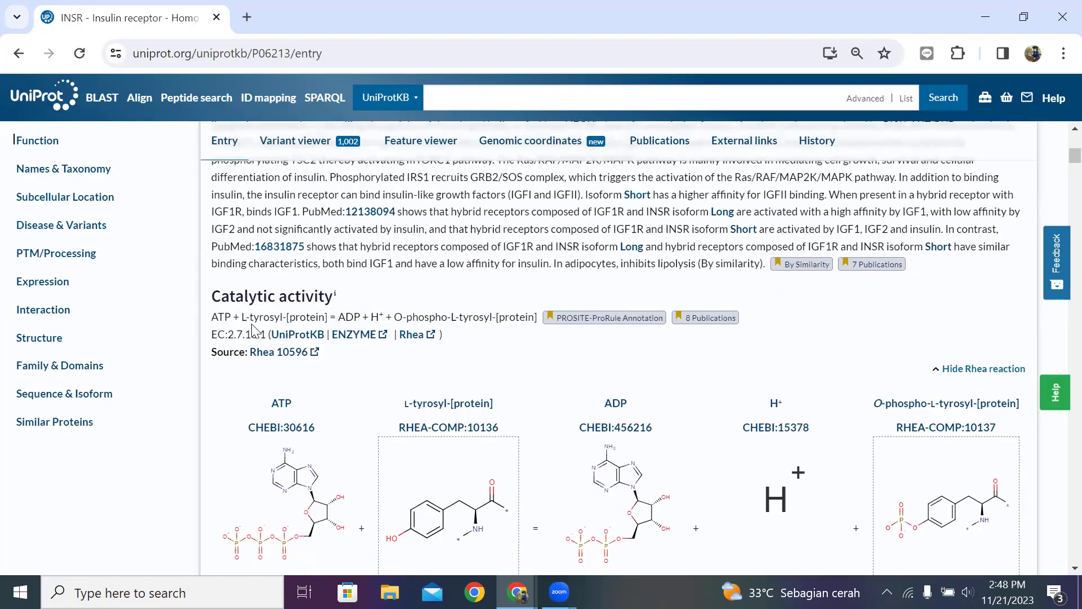
pyautogui.scroll(-1, 321, 310)
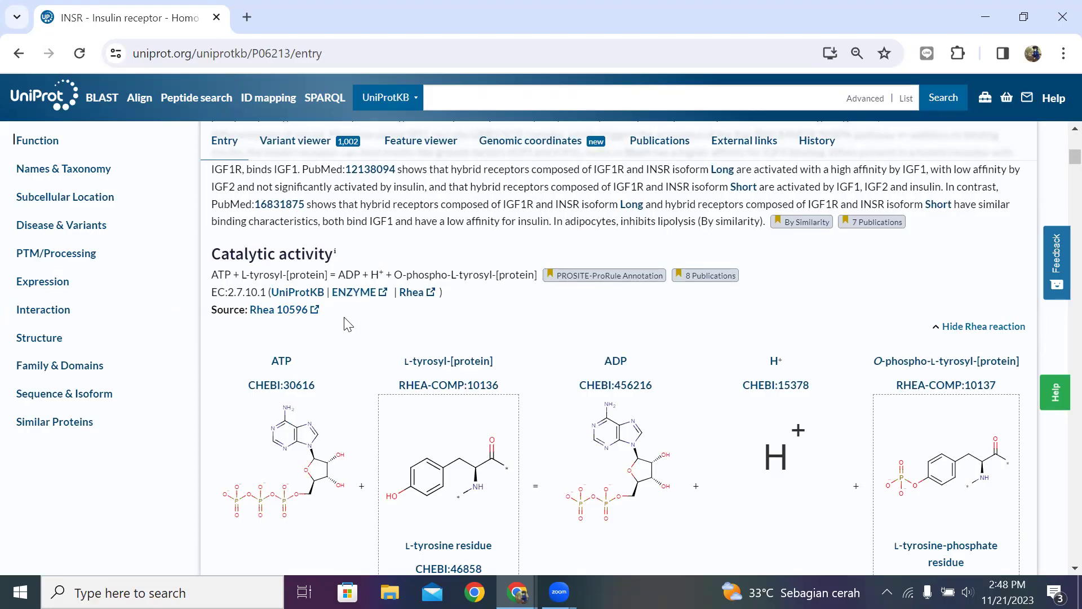
pyautogui.scroll(-1, 348, 324)
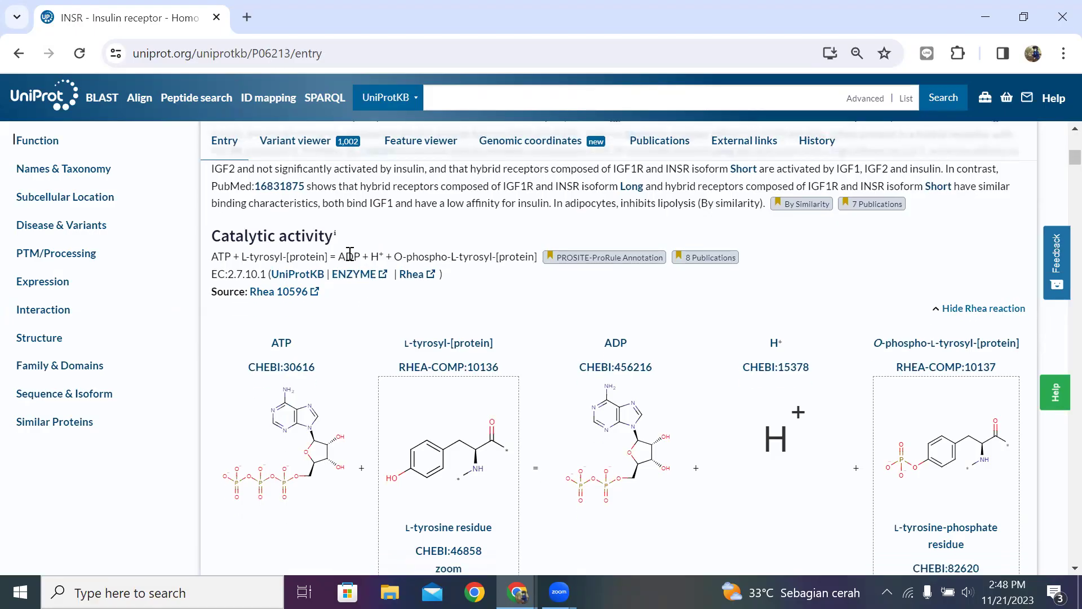
pyautogui.scroll(-2, 335, 320)
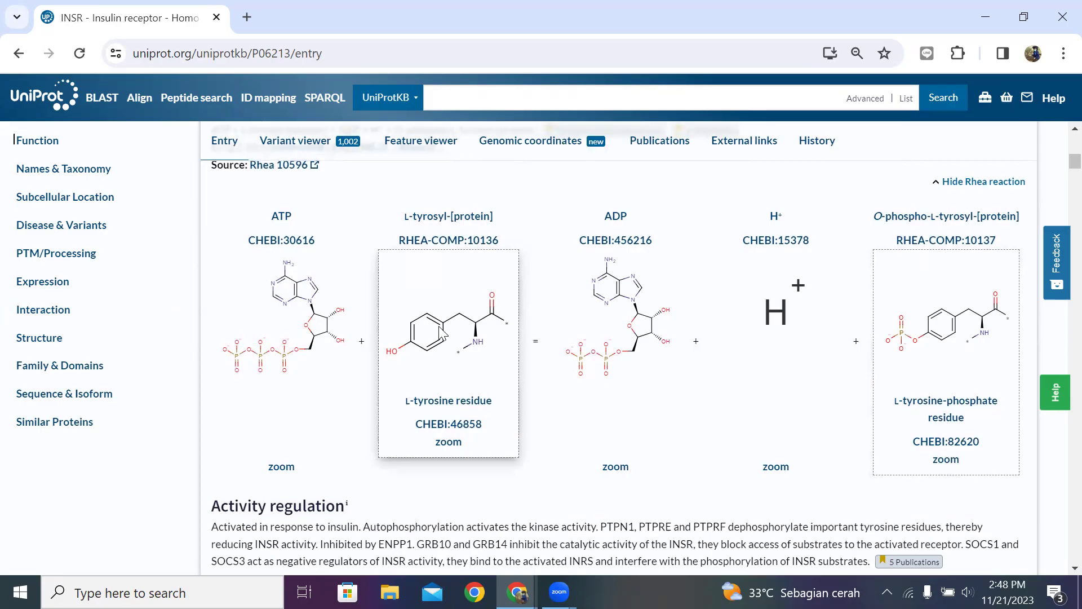
pyautogui.scroll(-3, 255, 379)
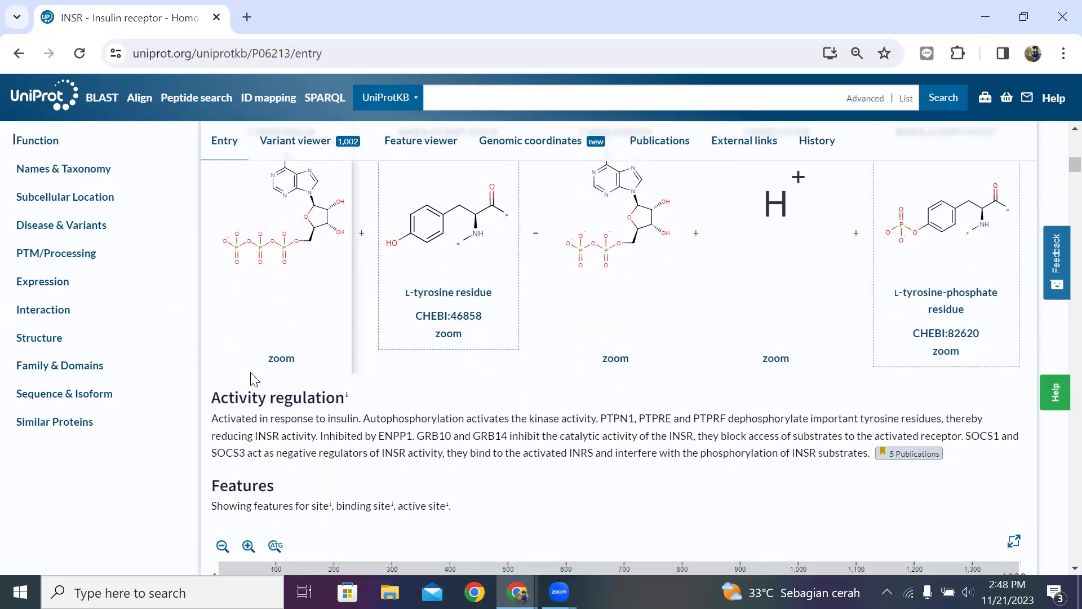
pyautogui.scroll(-2, 255, 379)
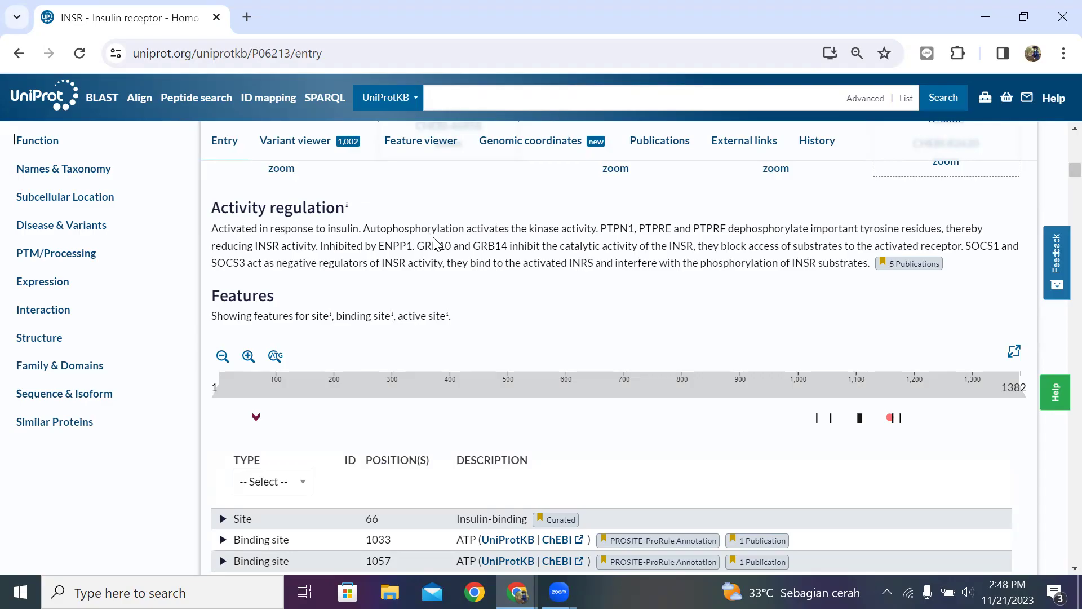
pyautogui.scroll(-1, 434, 244)
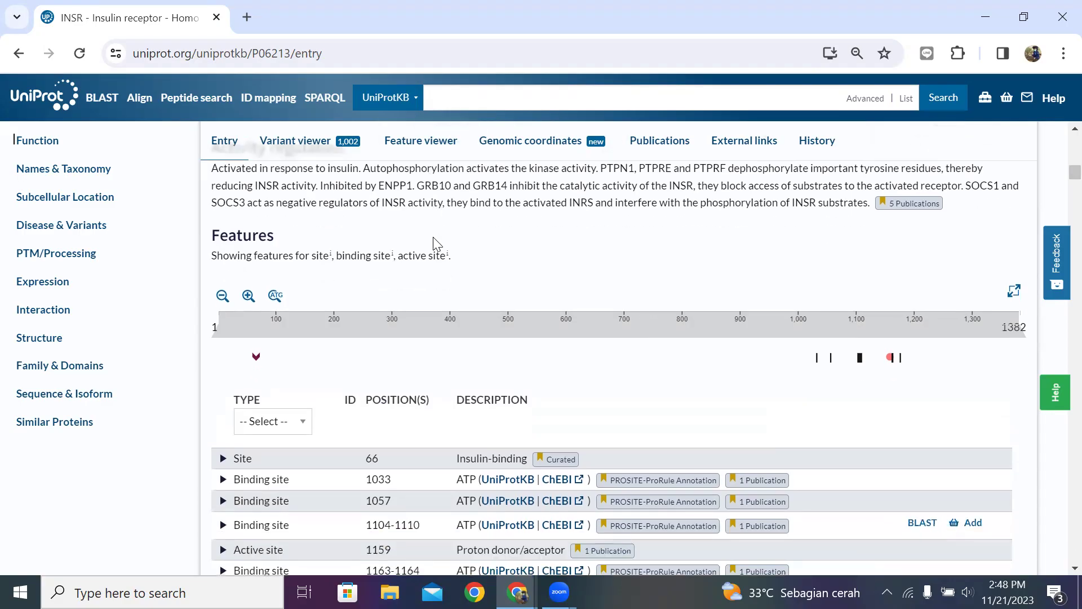
pyautogui.scroll(-3, 434, 244)
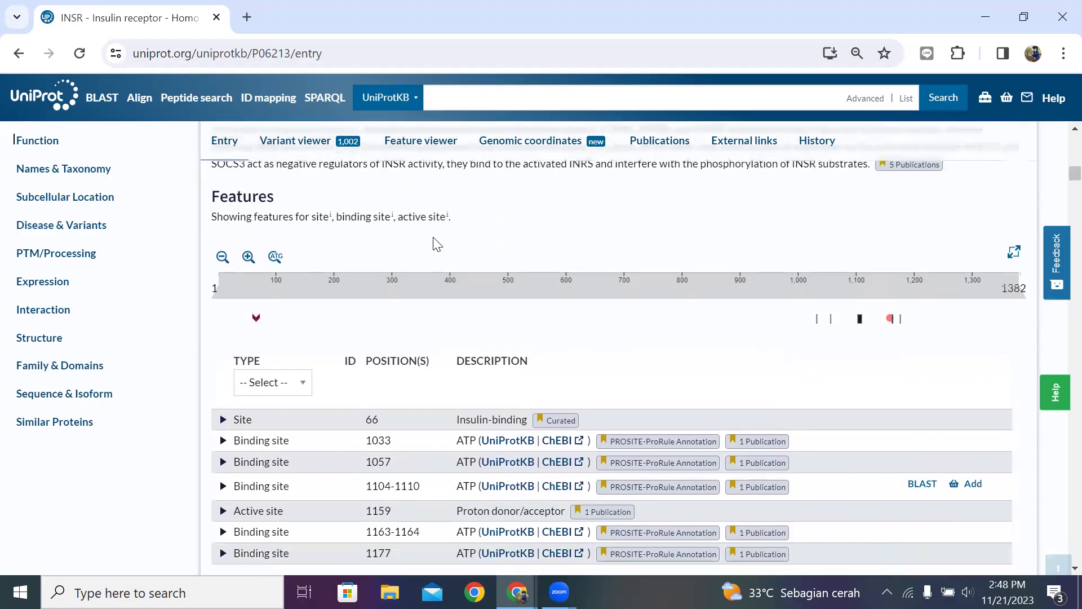
pyautogui.scroll(-1, 434, 242)
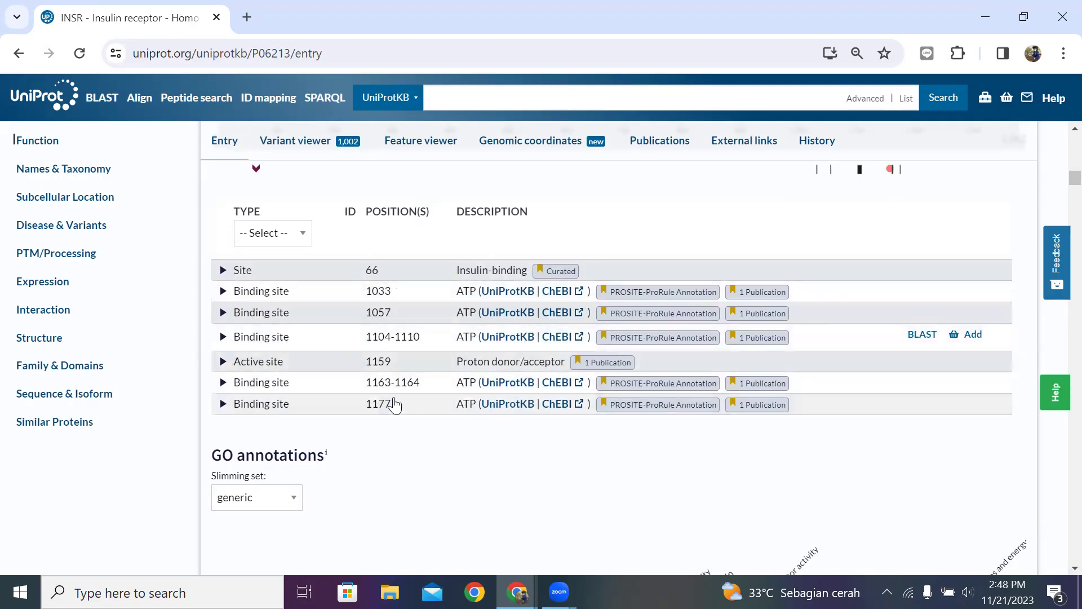
# Step: Examine the GO annotations, including the term table and the molecular function and biological process groups such as circulatory system process
pyautogui.scroll(-2, 398, 405)
pyautogui.scroll(-3, 398, 404)
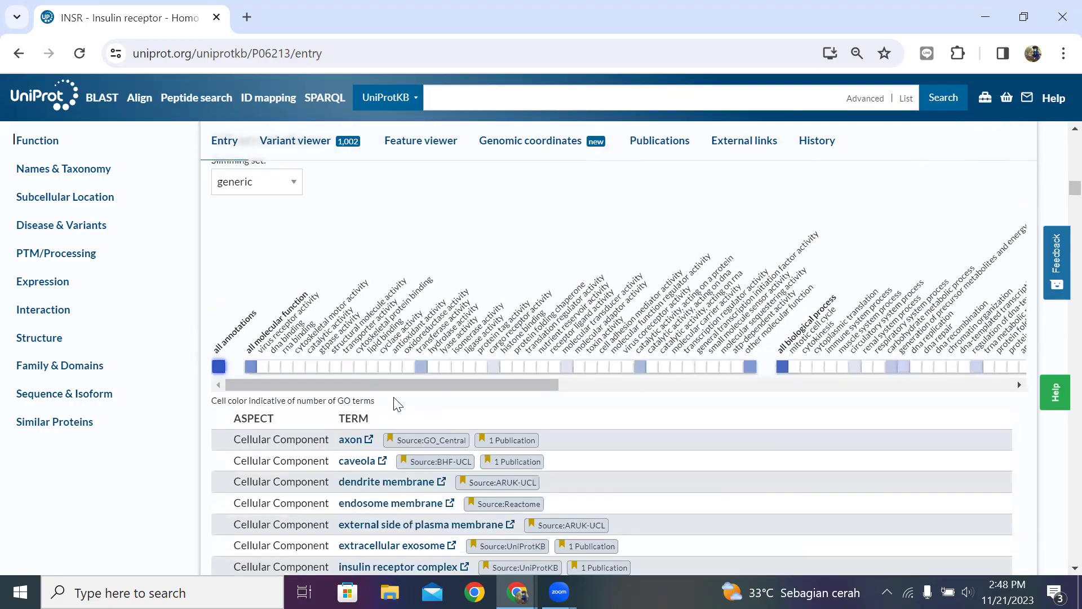
pyautogui.scroll(2, 397, 405)
pyautogui.scroll(-3, 396, 405)
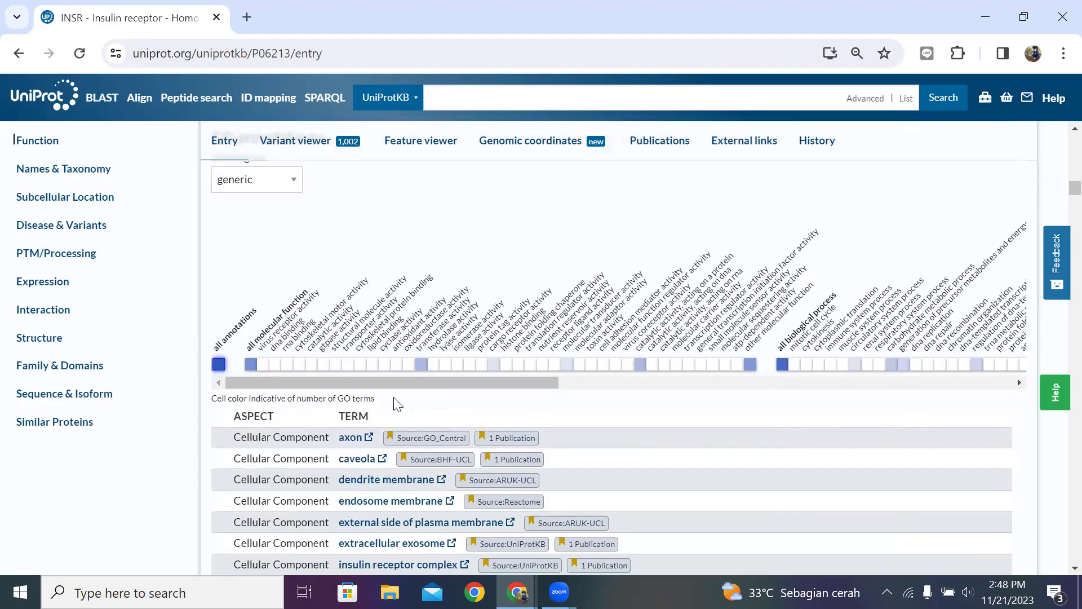
pyautogui.scroll(-1, 394, 403)
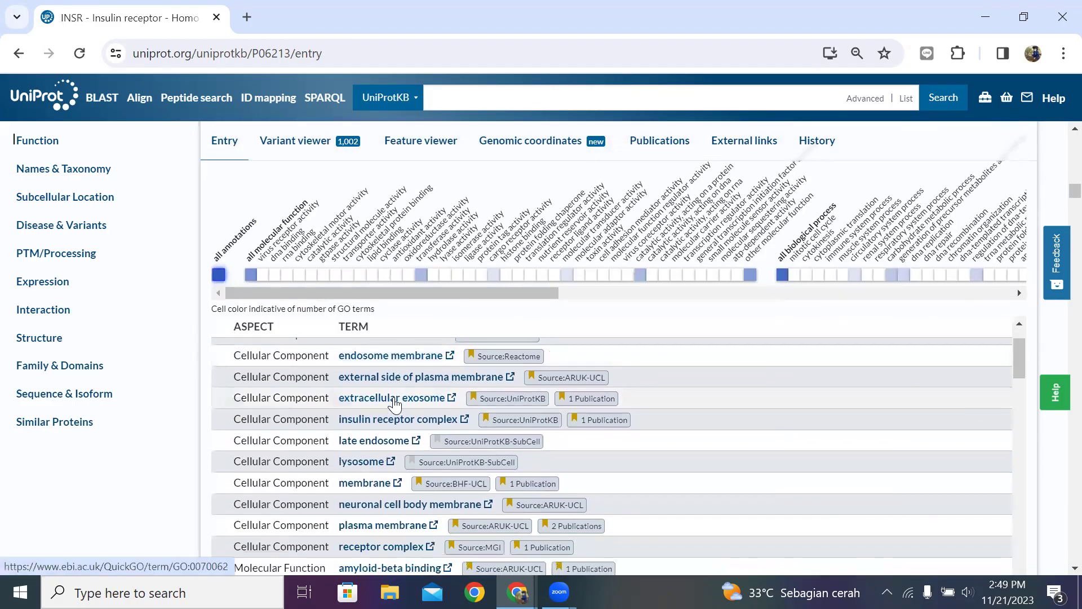
pyautogui.scroll(1, 394, 403)
pyautogui.scroll(-1, 437, 252)
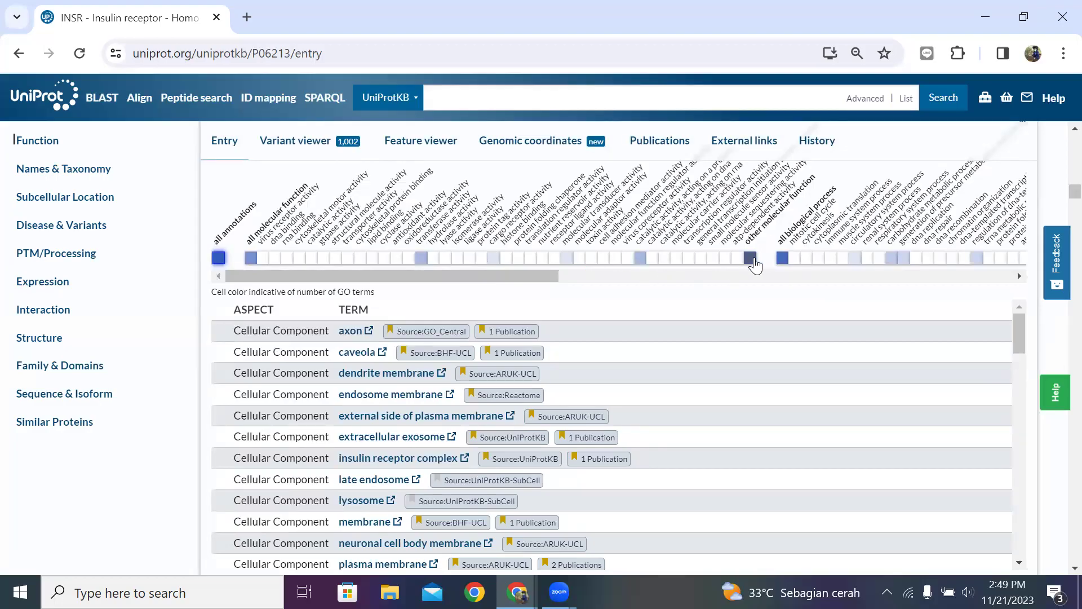
pyautogui.moveTo(755, 263)
pyautogui.moveTo(425, 259)
pyautogui.moveTo(855, 262)
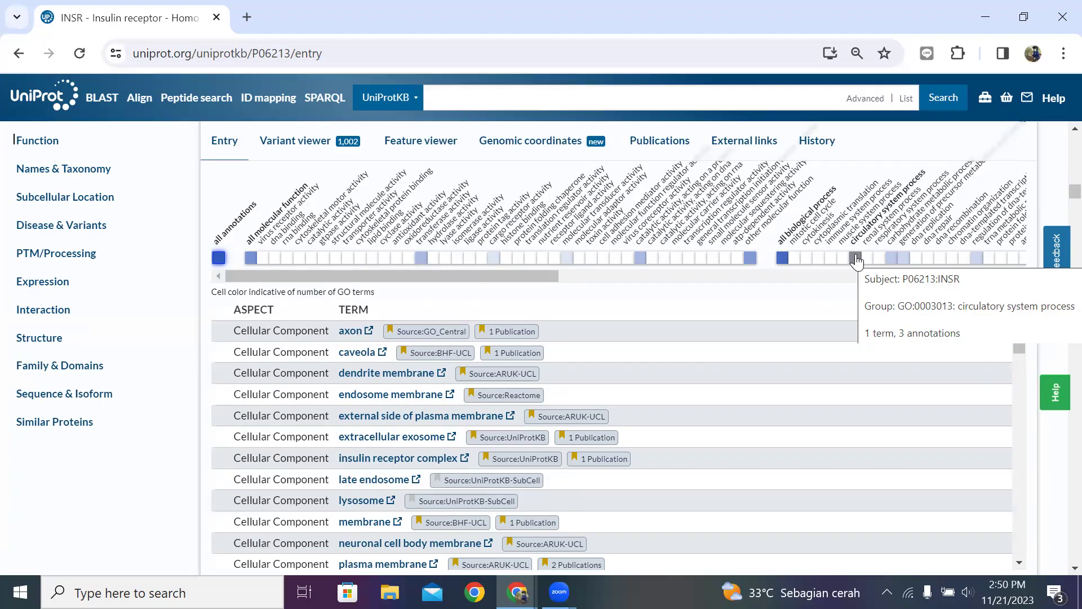
# Step: Review the function keywords and pathway databases, and the Names & Taxonomy section through its organism-specific databases
pyautogui.scroll(-6, 856, 262)
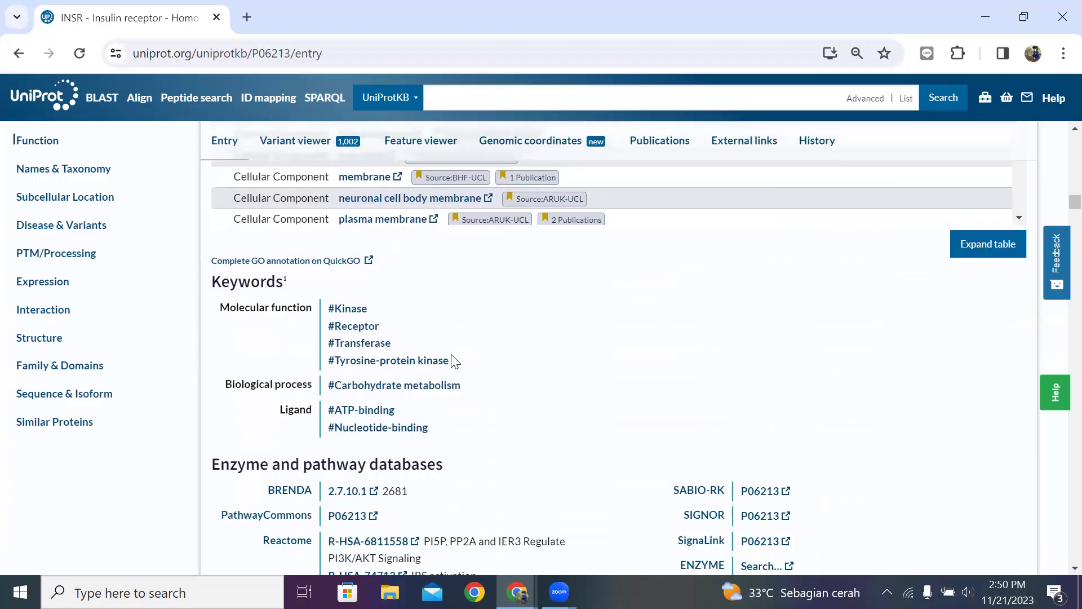
pyautogui.scroll(-5, 454, 360)
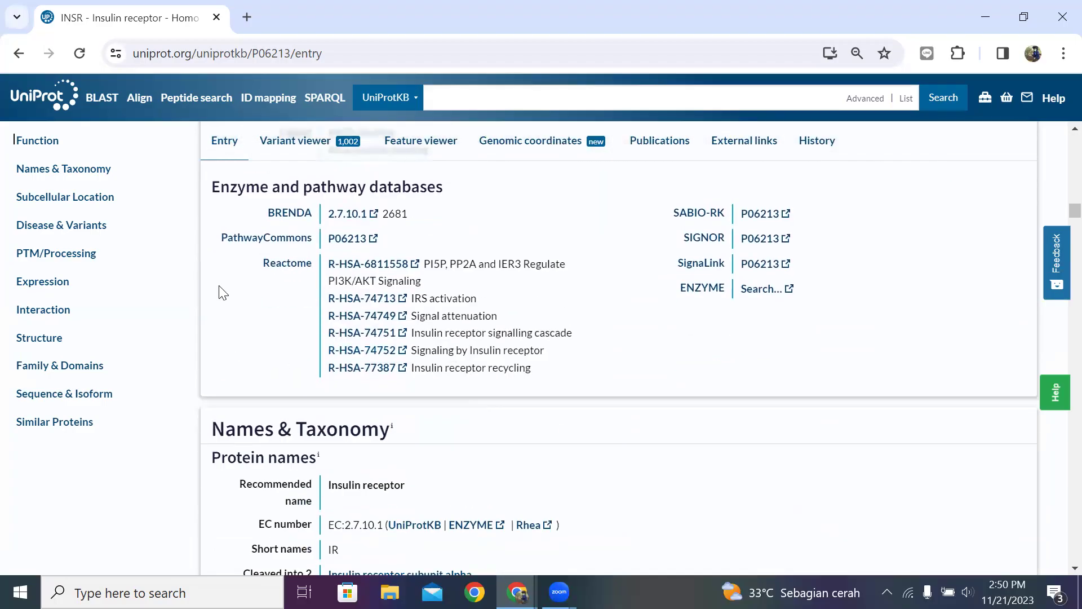
pyautogui.scroll(-5, 222, 292)
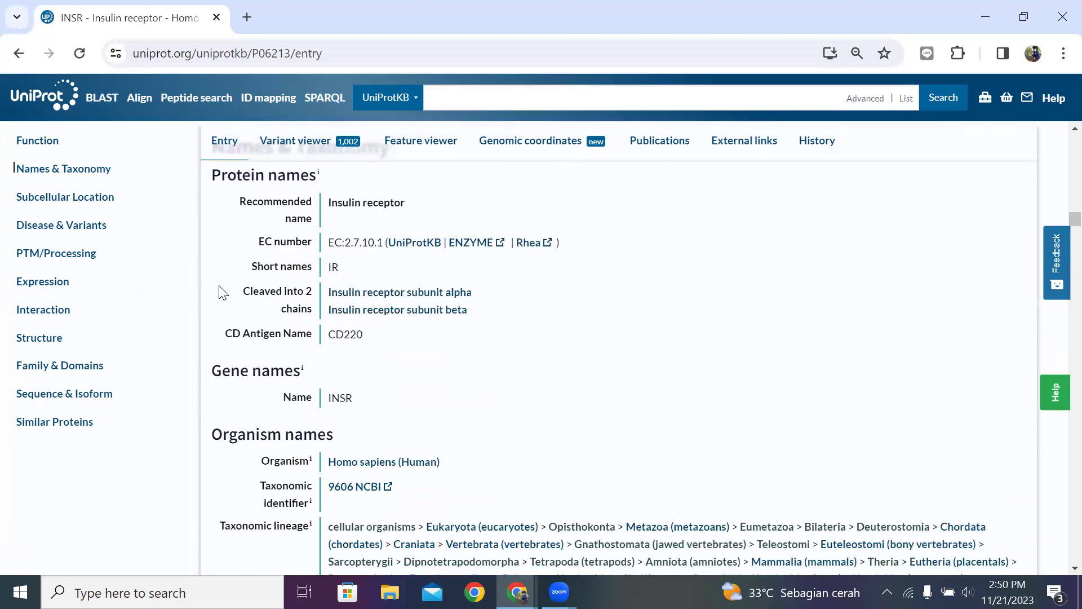
pyautogui.scroll(-4, 222, 292)
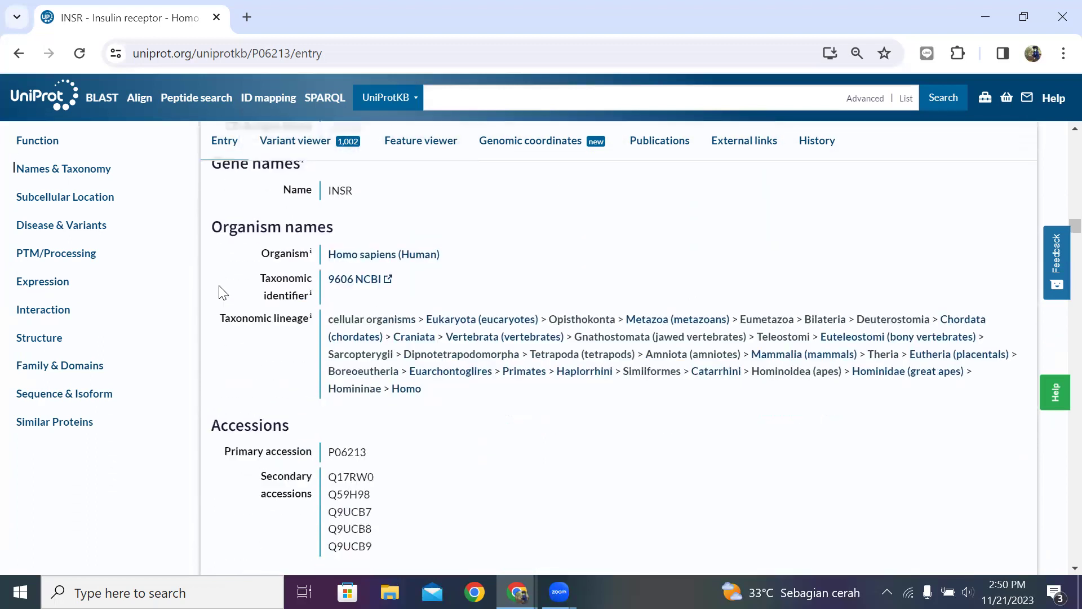
pyautogui.scroll(-7, 222, 292)
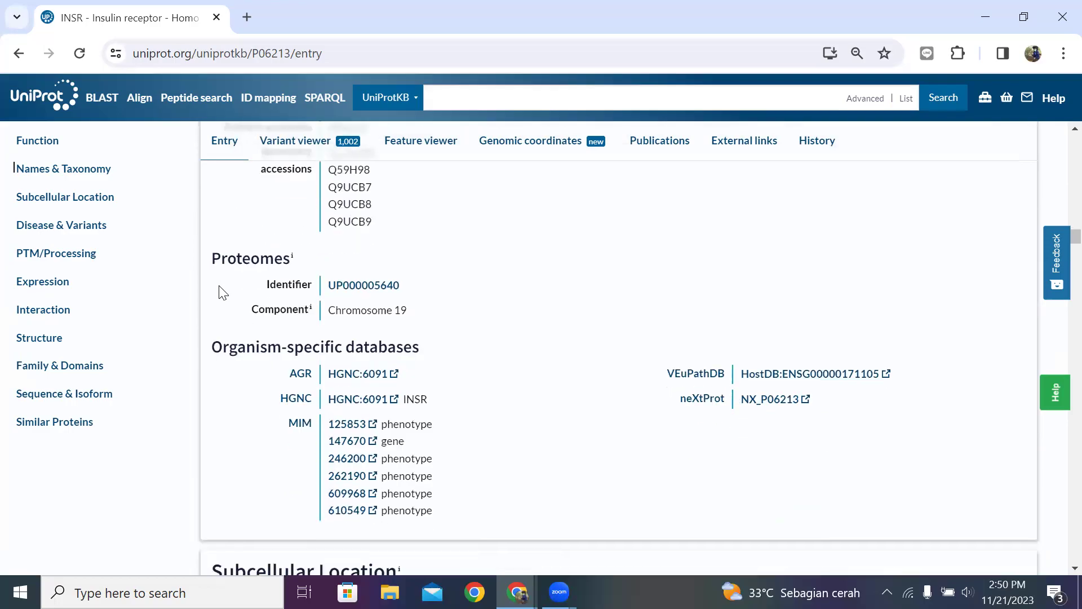
# Step: Examine the Subcellular Location section, including the cell diagram, the topological domain and transmembrane features, and the cellular component keywords
pyautogui.scroll(-4, 222, 292)
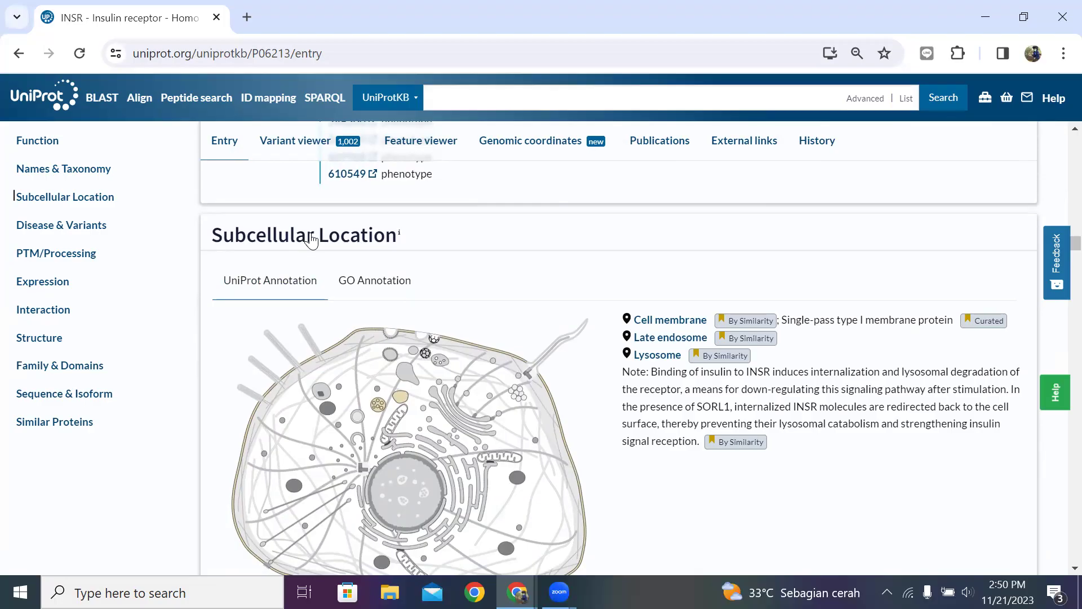
pyautogui.scroll(-1, 311, 240)
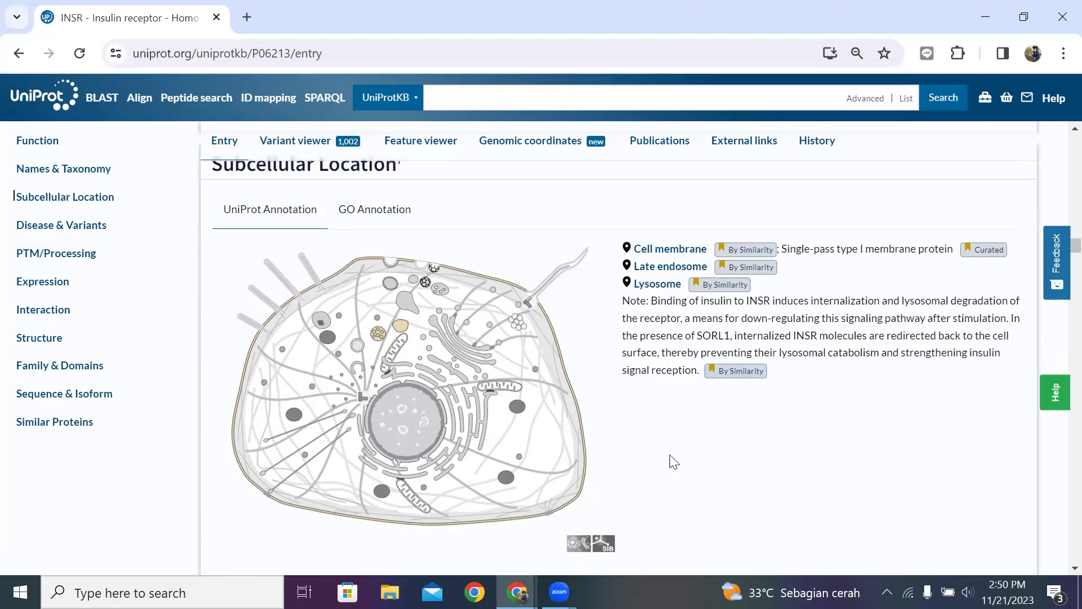
pyautogui.scroll(-2, 226, 493)
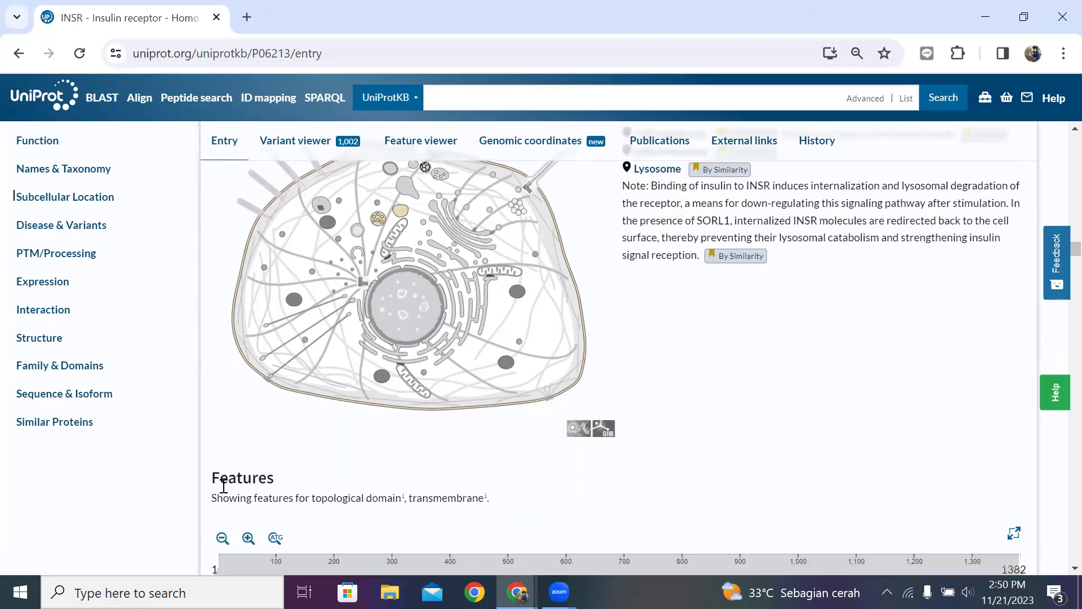
pyautogui.scroll(-3, 224, 485)
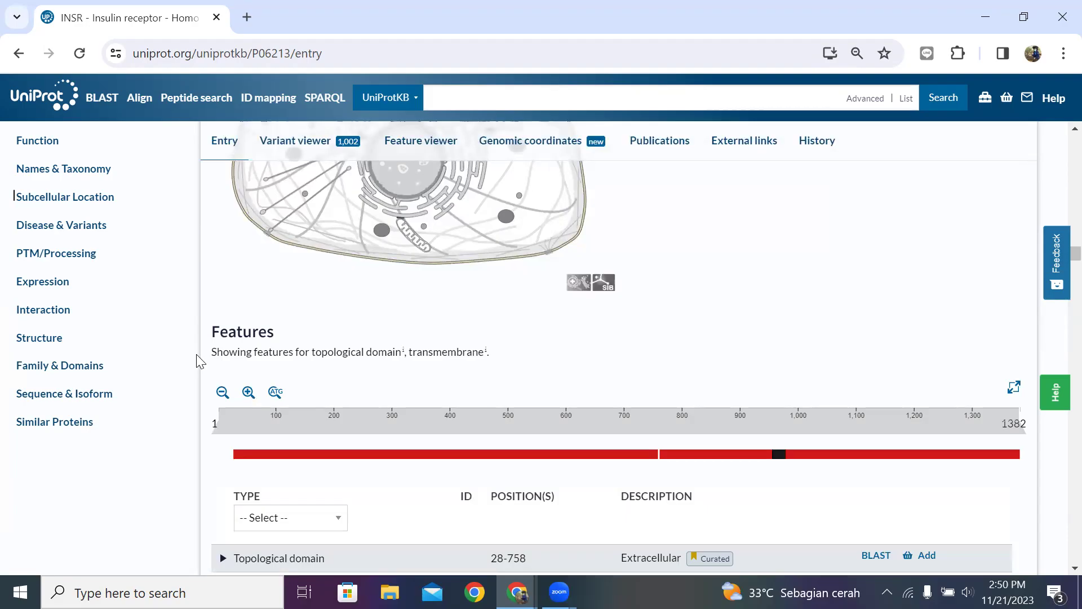
pyautogui.scroll(-4, 198, 360)
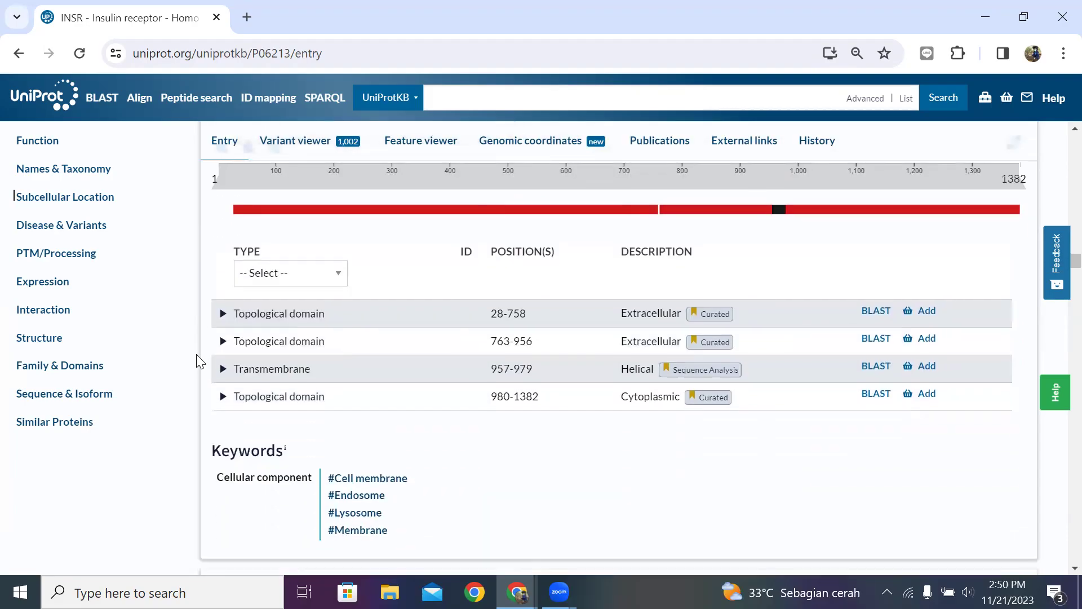
# Step: Examine the Disease & Variants section's Rabson-Mendenhall syndrome entry, including its description and the table of natural variants in RMS
pyautogui.scroll(1, 199, 361)
pyautogui.scroll(-4, 198, 361)
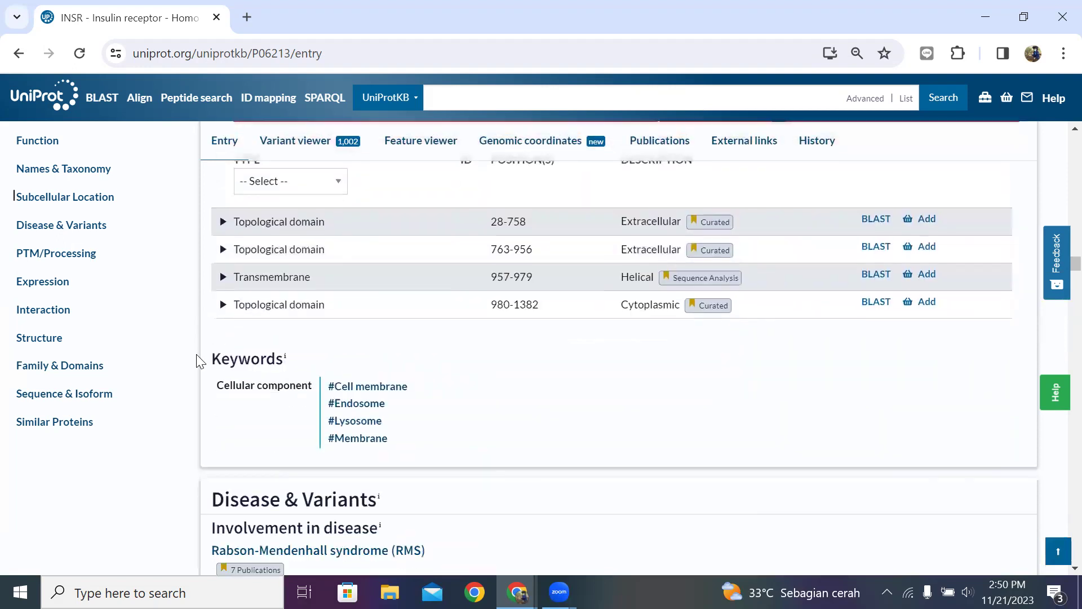
pyautogui.scroll(-3, 199, 361)
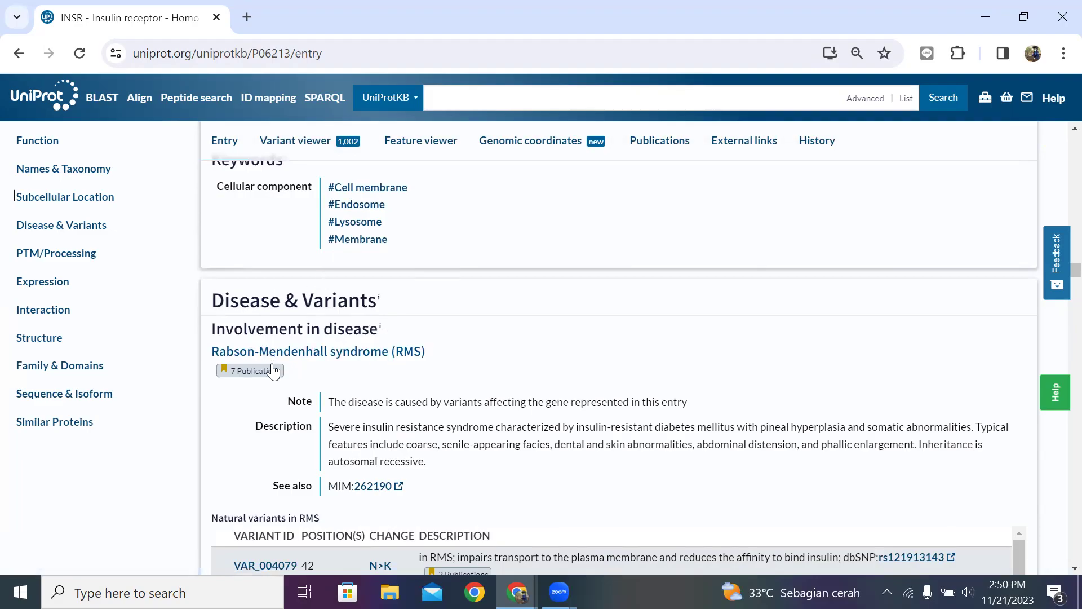
pyautogui.scroll(-7, 273, 419)
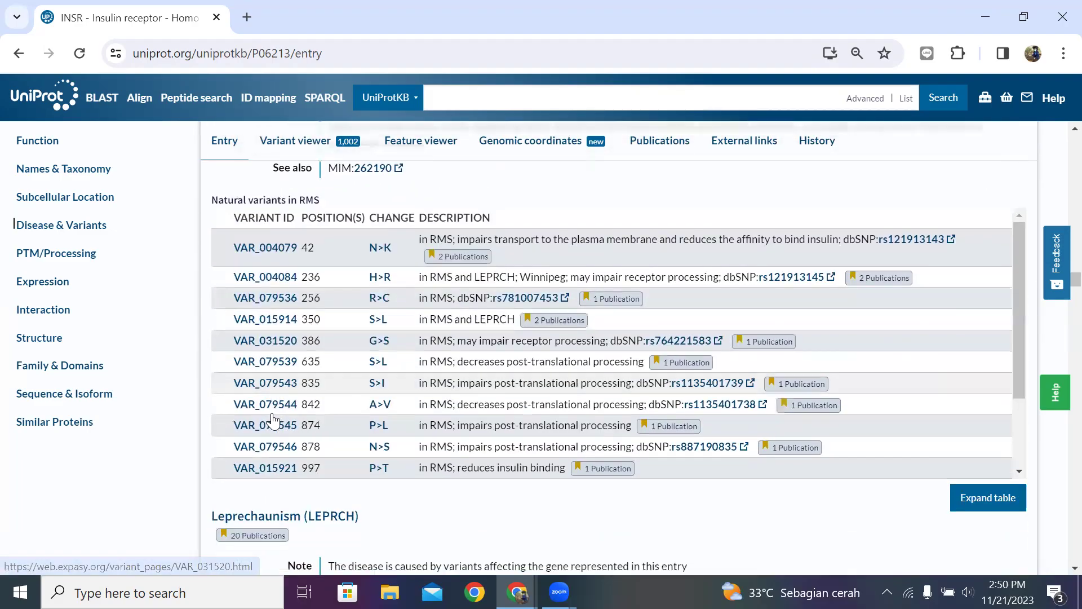
pyautogui.scroll(-3, 272, 420)
pyautogui.scroll(6, 262, 423)
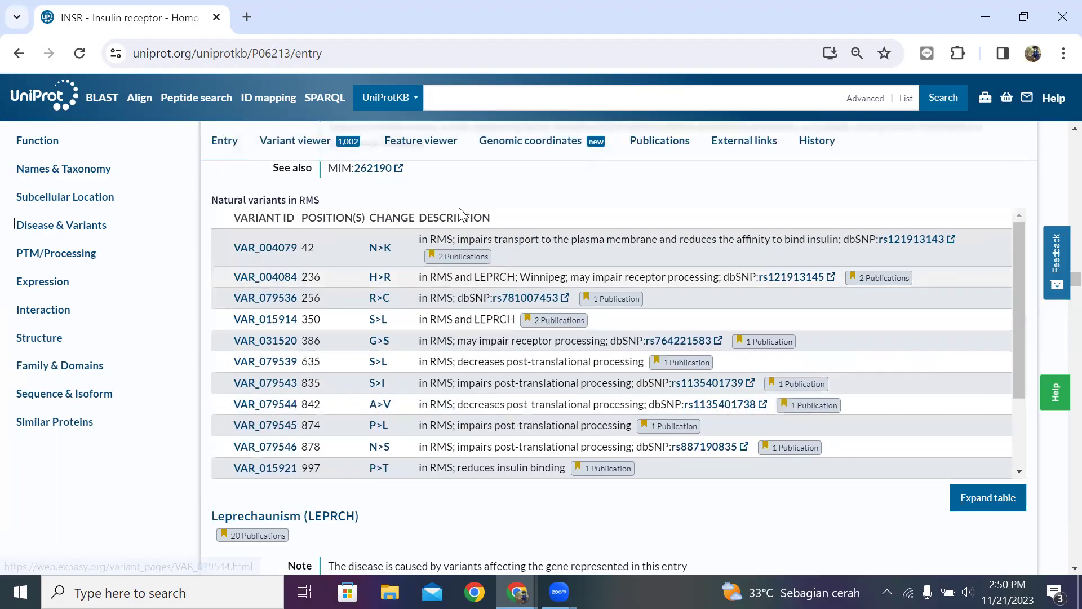
pyautogui.scroll(5, 459, 208)
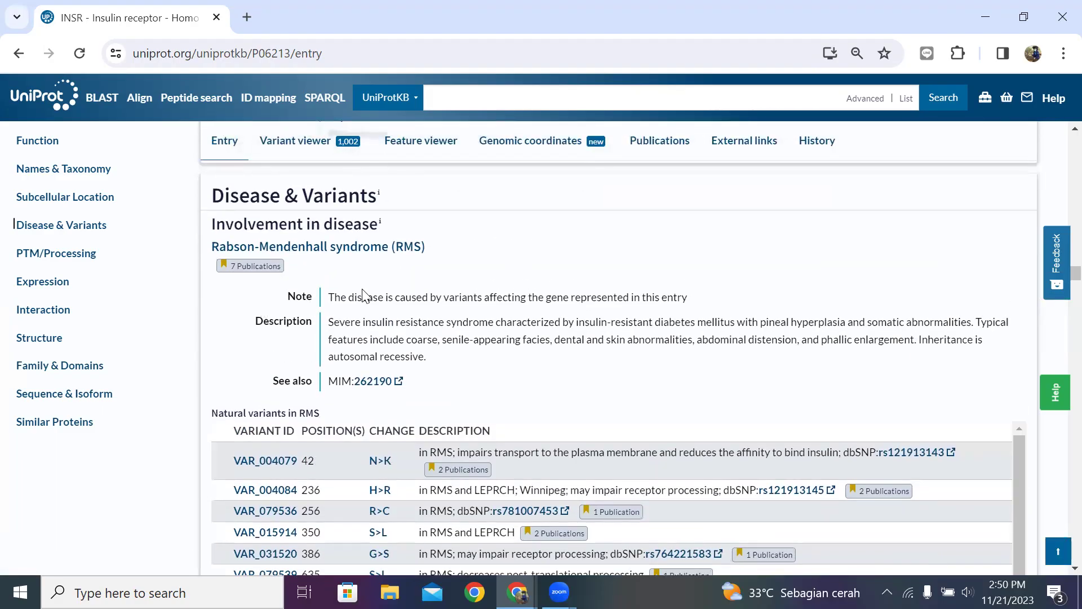
pyautogui.scroll(-4, 363, 294)
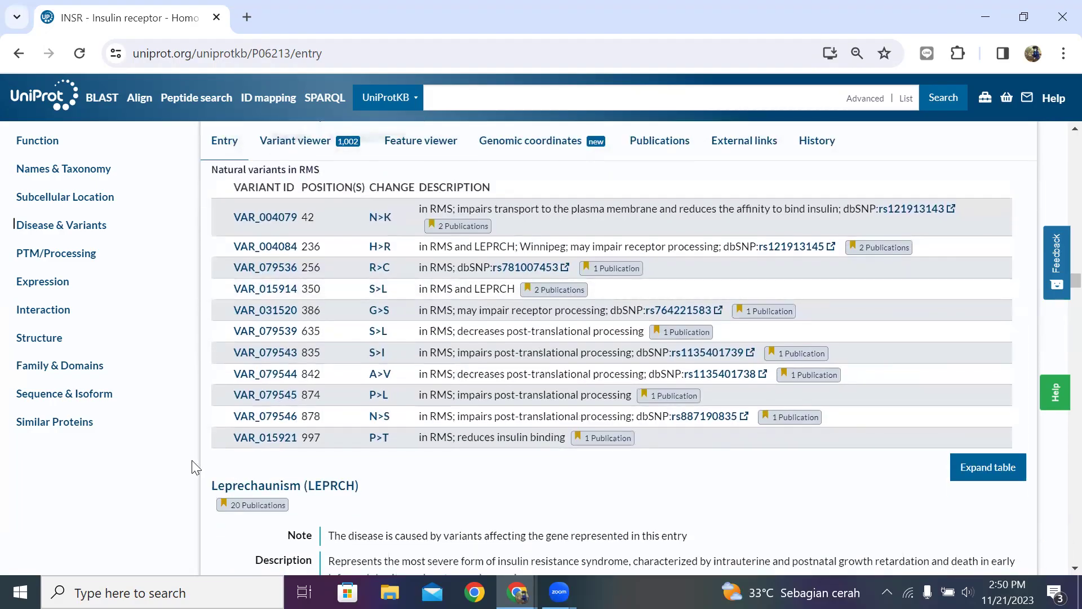
# Step: Review the natural variants in leprechaunism, the type 2 diabetes entry, the variant and mutagenesis features, and the chemistry databases
pyautogui.scroll(-2, 179, 463)
pyautogui.scroll(-15, 179, 464)
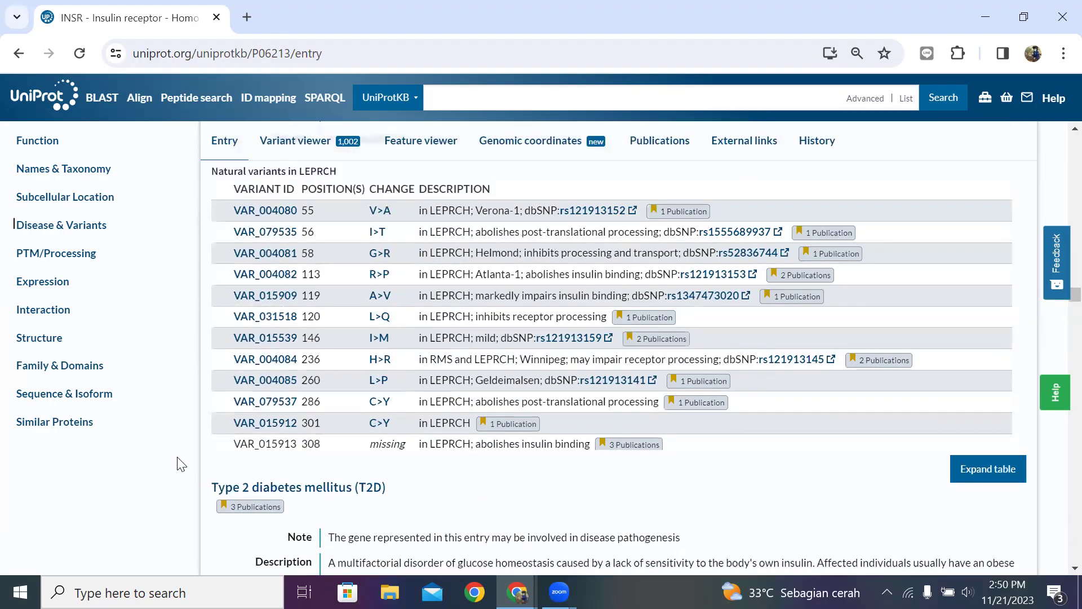
pyautogui.scroll(-20, 179, 463)
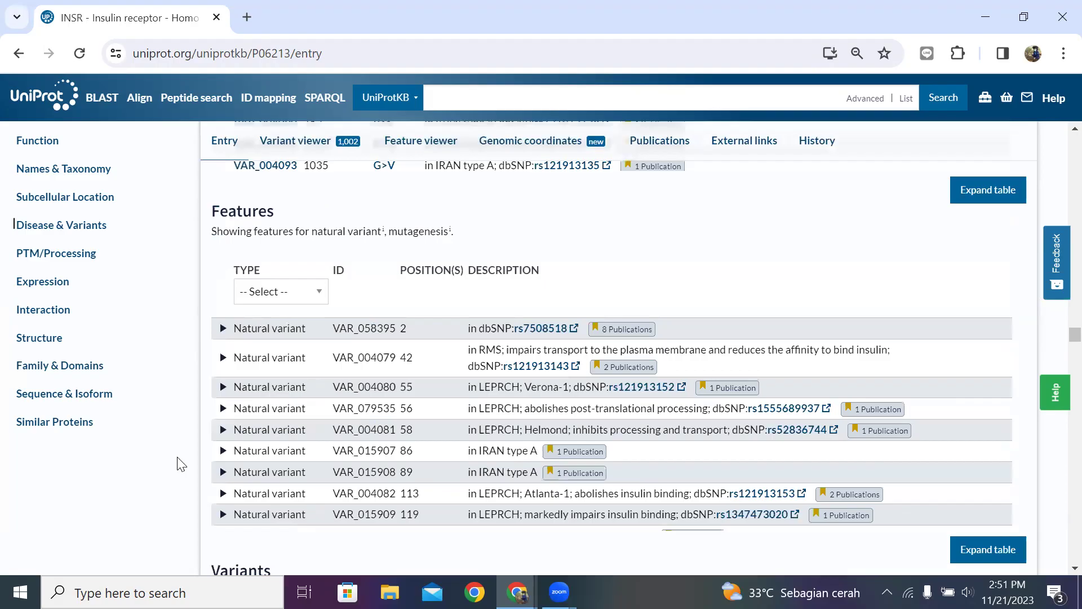
pyautogui.scroll(-5, 179, 463)
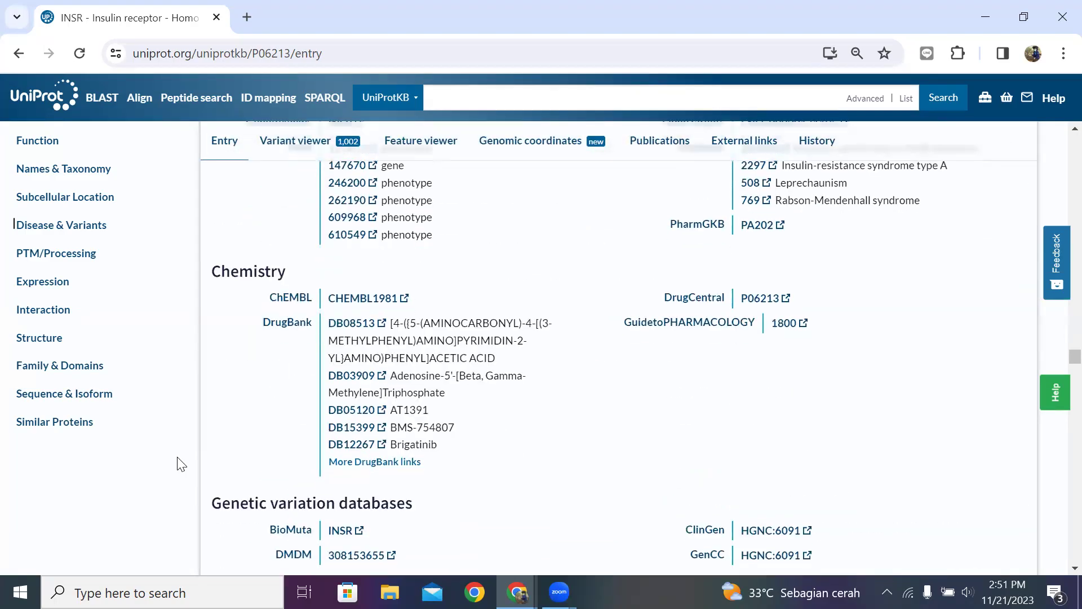
# Step: Review the PTM/Processing features, the gene expression databases, and the Interaction section's subunit description
pyautogui.scroll(-7, 180, 464)
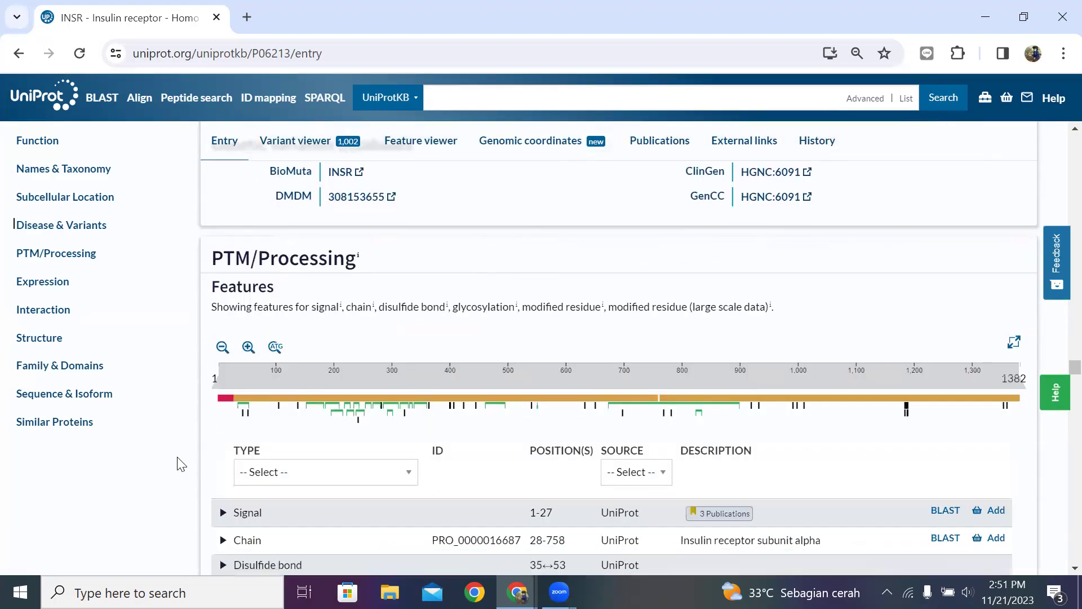
pyautogui.scroll(-15, 180, 464)
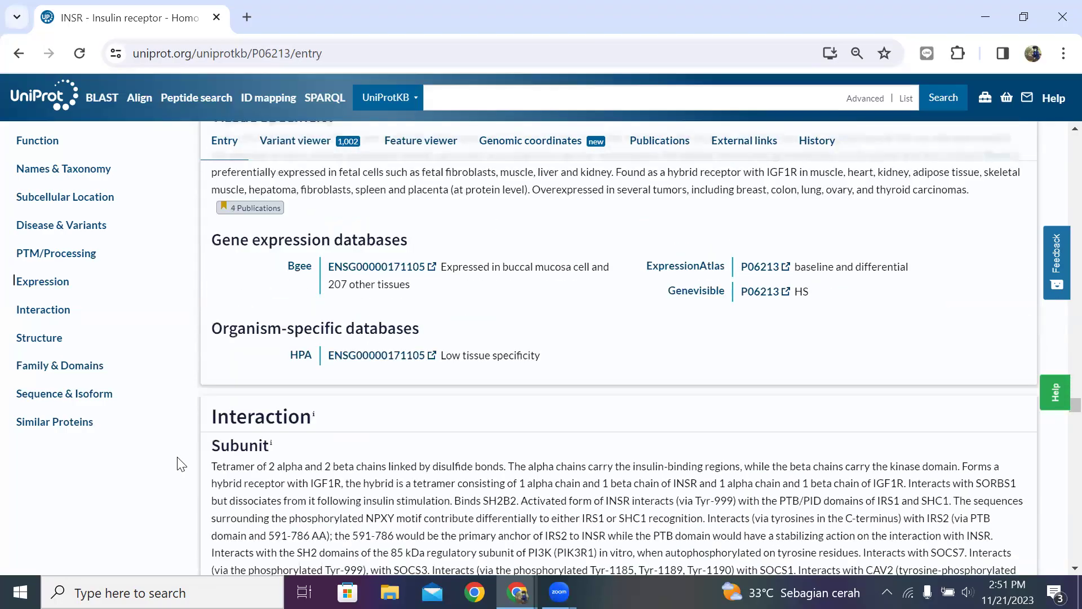
pyautogui.scroll(-3, 181, 464)
pyautogui.scroll(-4, 181, 464)
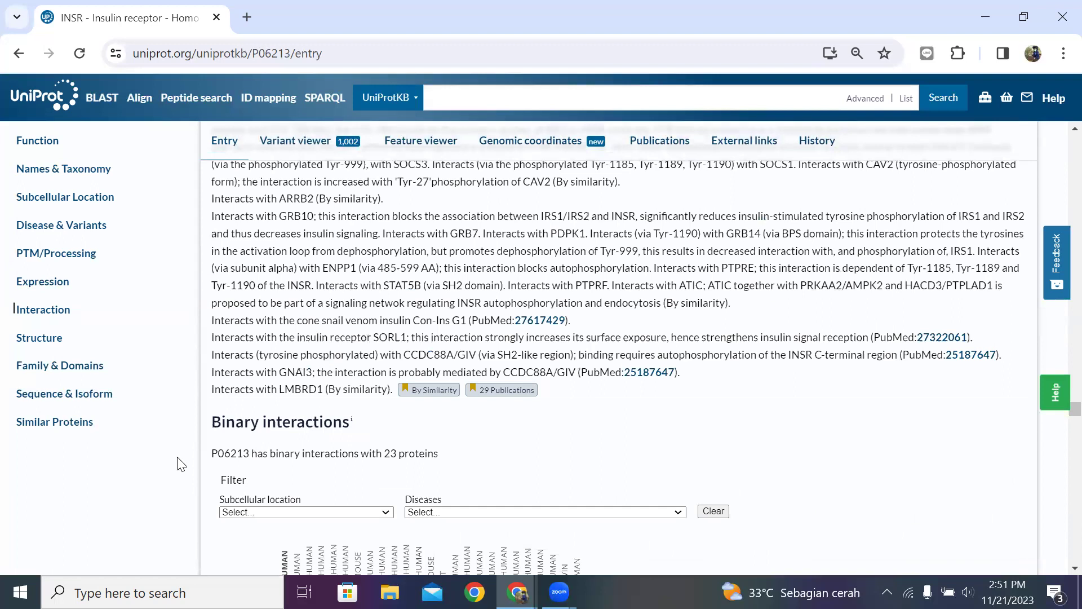
# Step: Examine the Structure section, covering the beta strand, helix and turn features and the 3D structure databases
pyautogui.scroll(-18, 180, 464)
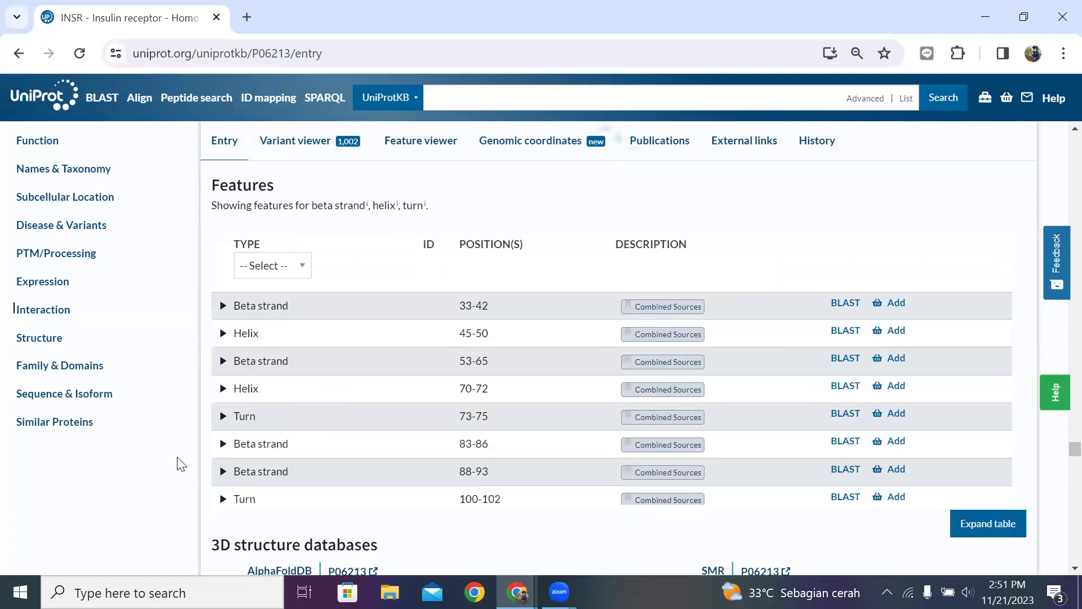
pyautogui.scroll(-8, 180, 464)
pyautogui.scroll(5, 180, 464)
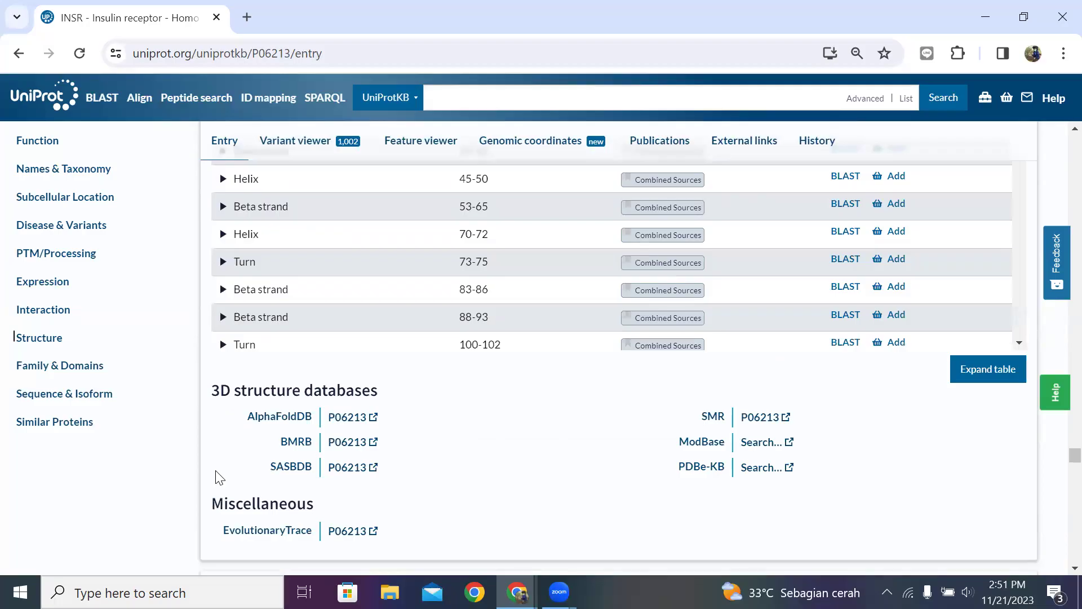
pyautogui.scroll(-1, 219, 477)
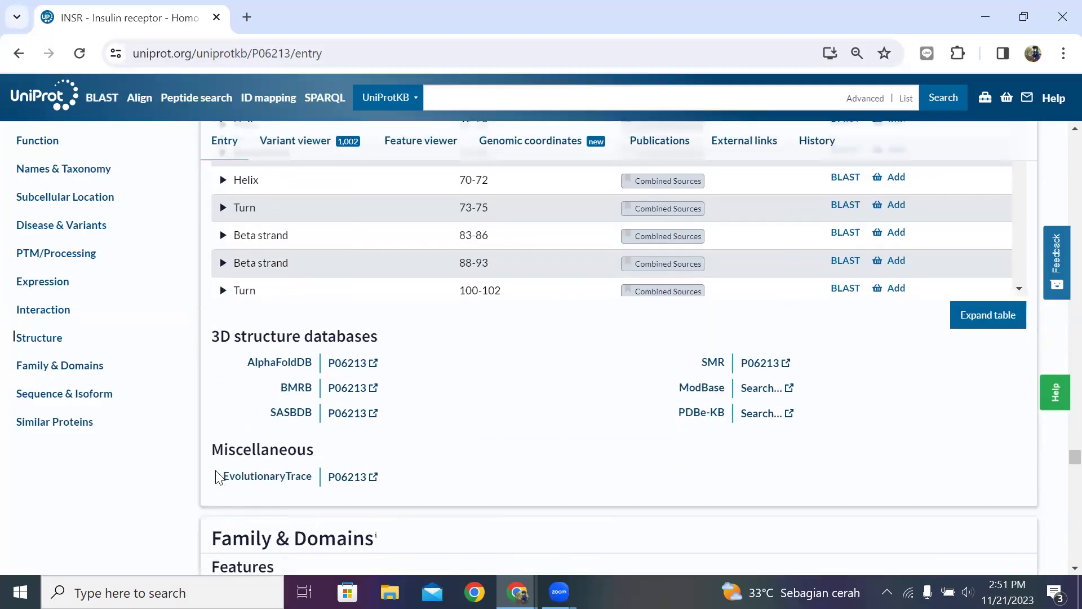
pyautogui.scroll(-2, 219, 477)
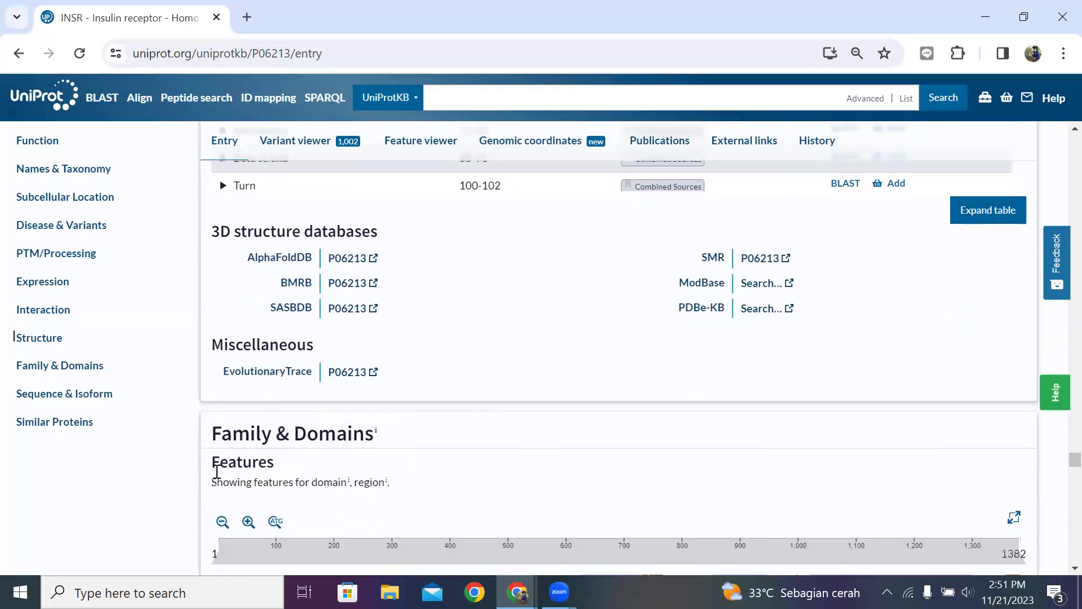
pyautogui.scroll(-7, 409, 296)
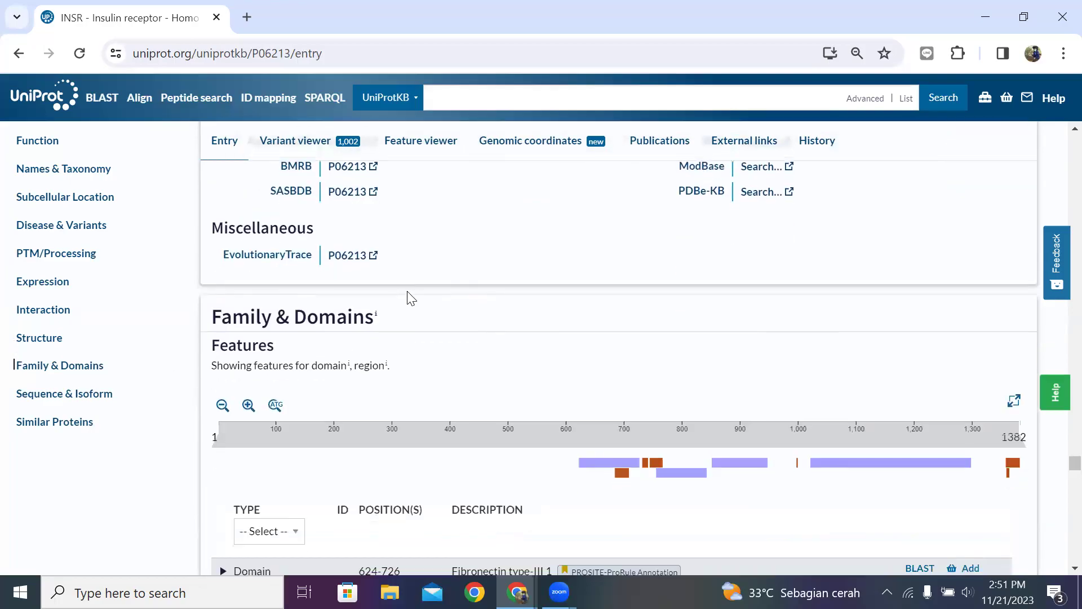
pyautogui.scroll(5, 409, 296)
pyautogui.scroll(2, 408, 298)
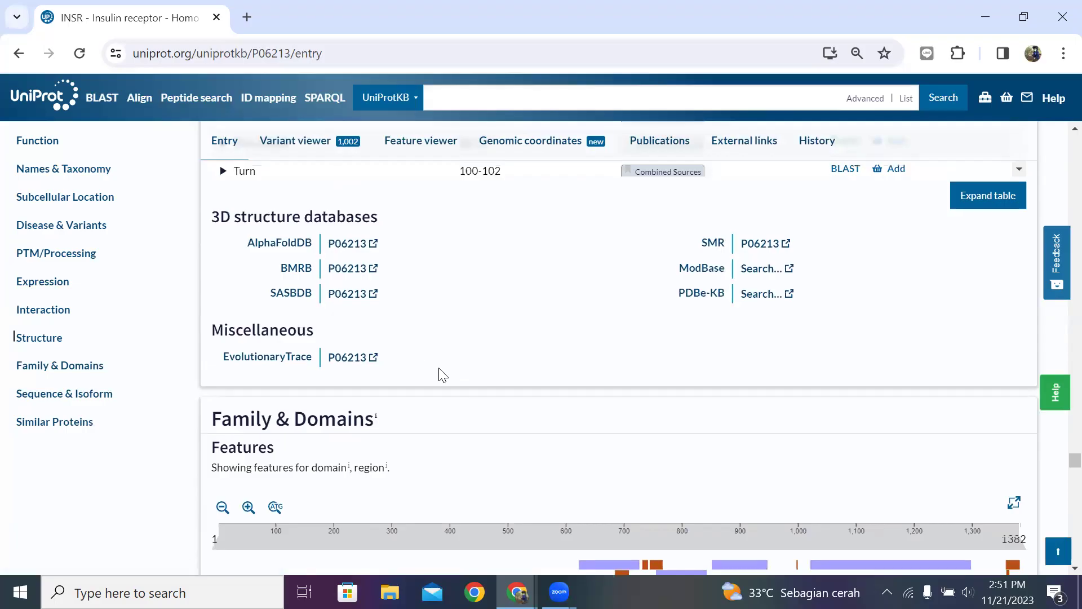
# Step: Review the Family & Domains section, including the domain description, sequence similarities, domain keywords and phylogenomic databases
pyautogui.scroll(-8, 442, 374)
pyautogui.scroll(-9, 443, 375)
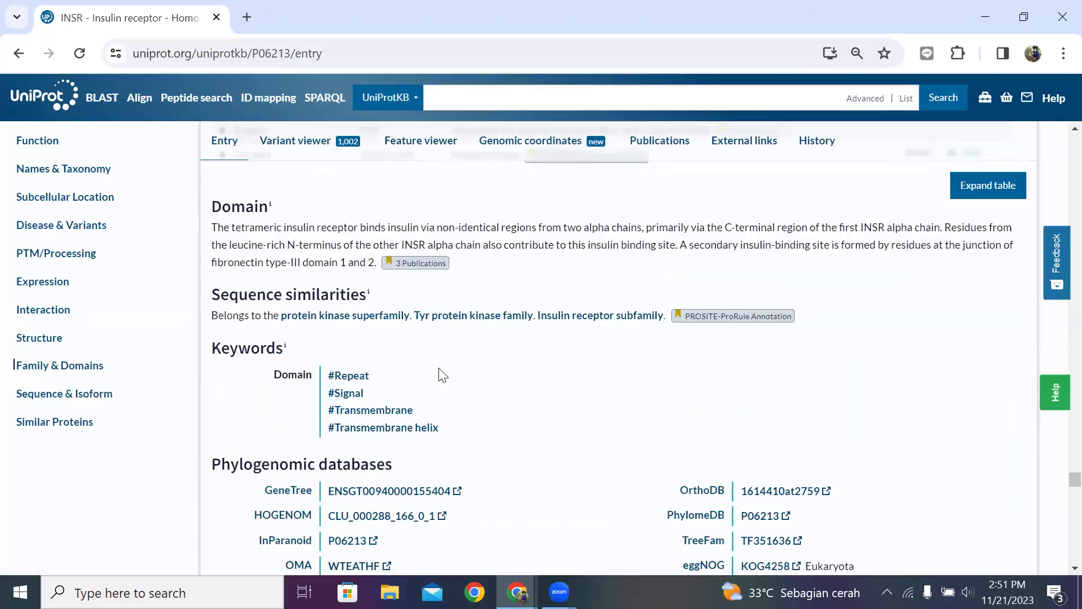
pyautogui.scroll(-9, 441, 368)
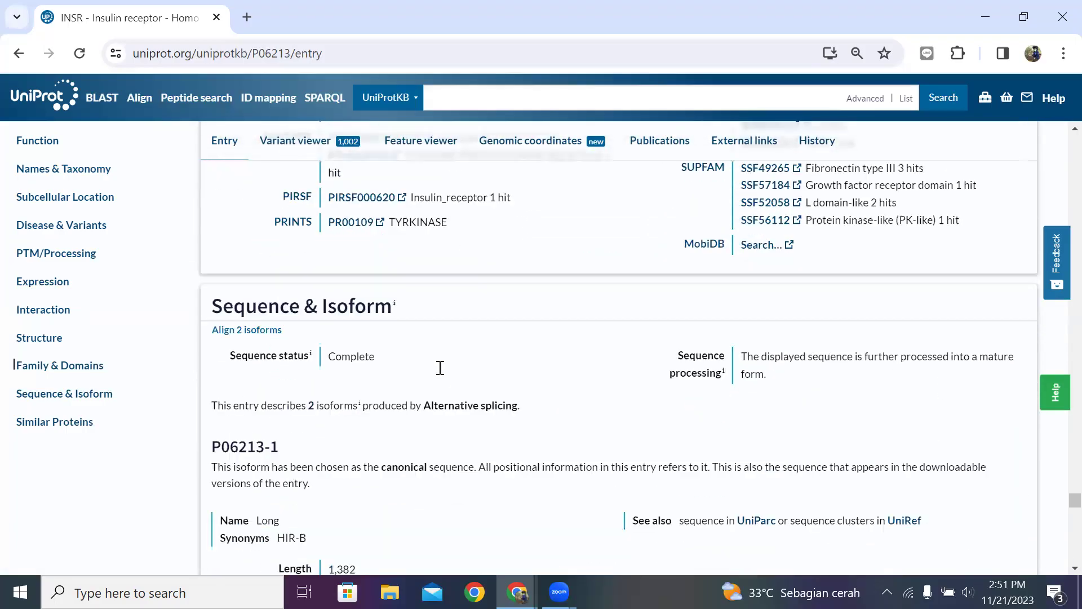
# Step: Examine the Sequence & Isoform section's canonical isoform P06213-1, including its name, length, mass and amino acid sequence
pyautogui.click(440, 368)
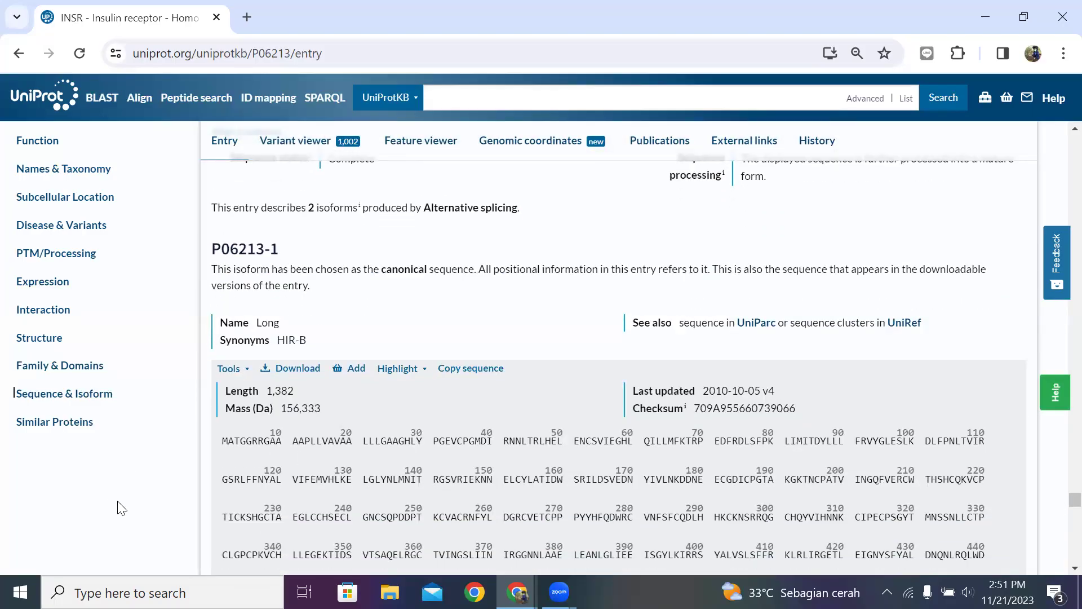
pyautogui.scroll(-1, 118, 507)
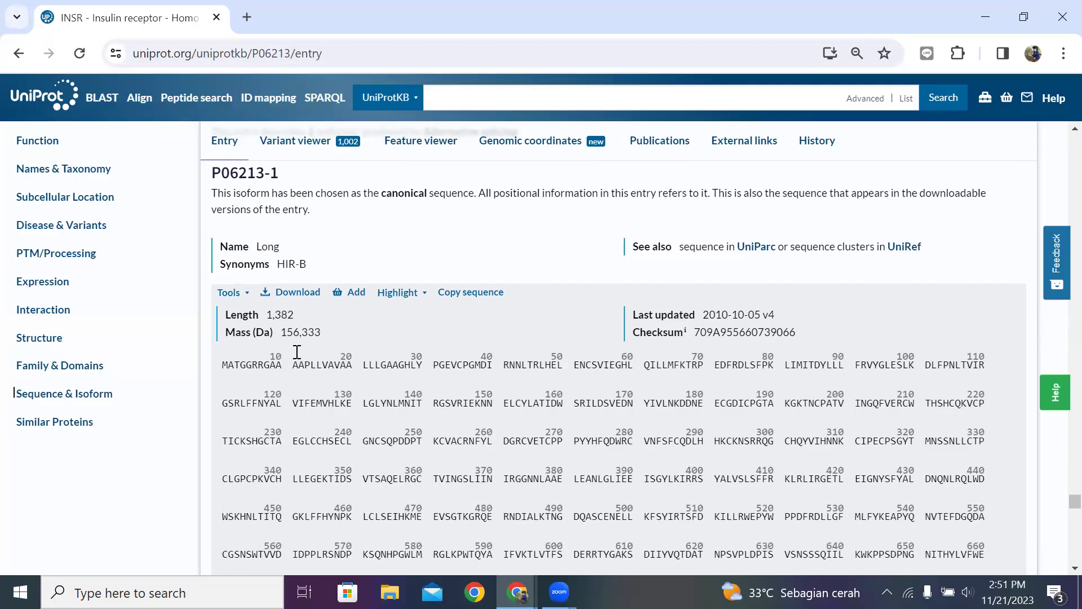
pyautogui.scroll(1, 506, 344)
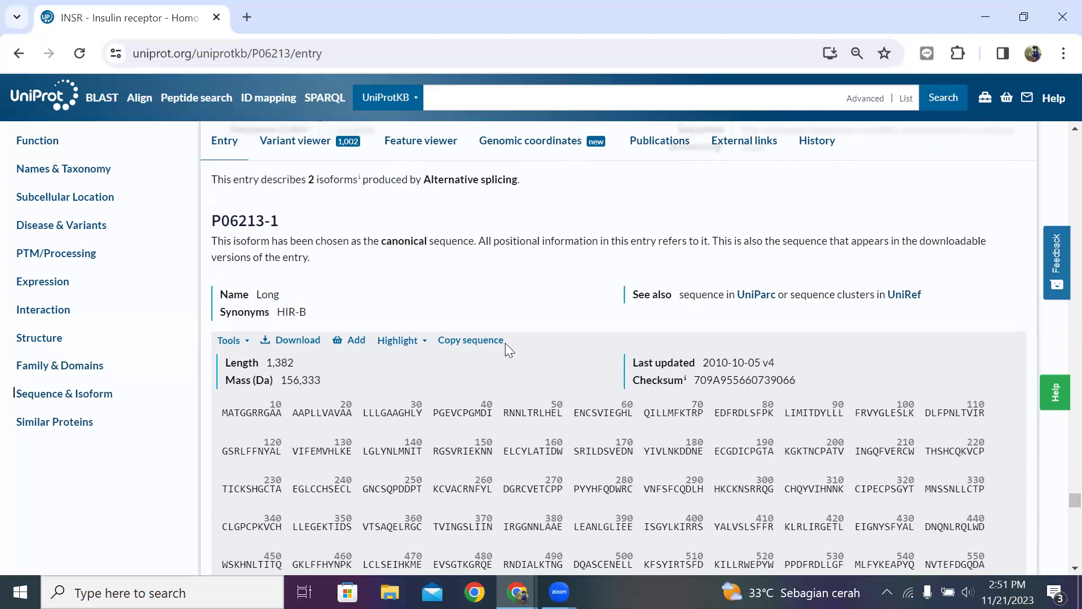
pyautogui.scroll(2, 505, 345)
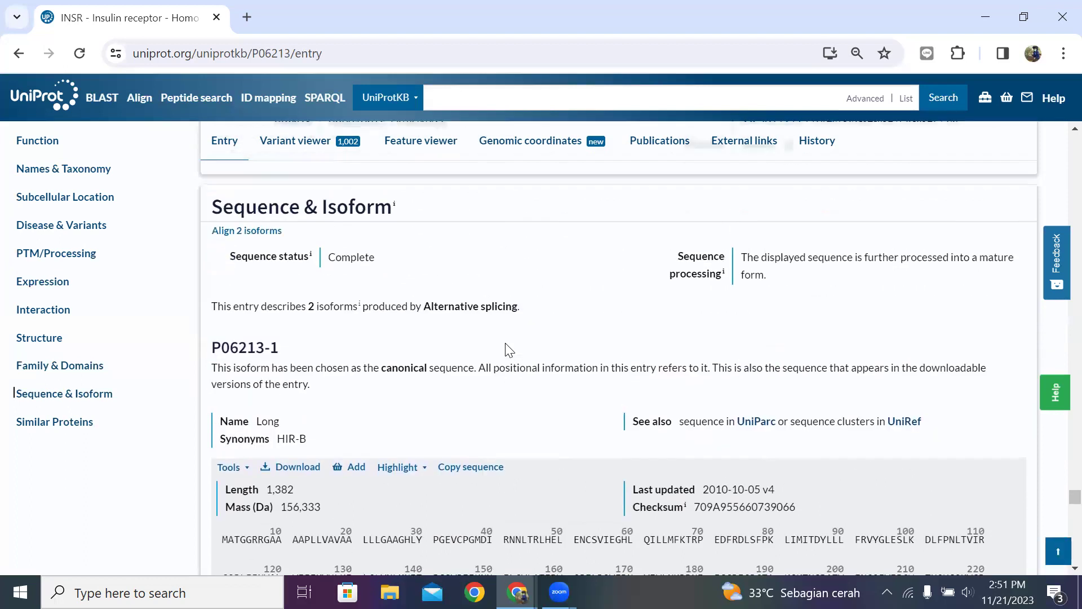
# Step: Review the sequence conflict and alternative sequence features, the sequence databases table and the remaining content of the entry
pyautogui.scroll(-5, 505, 345)
pyautogui.scroll(-10, 506, 344)
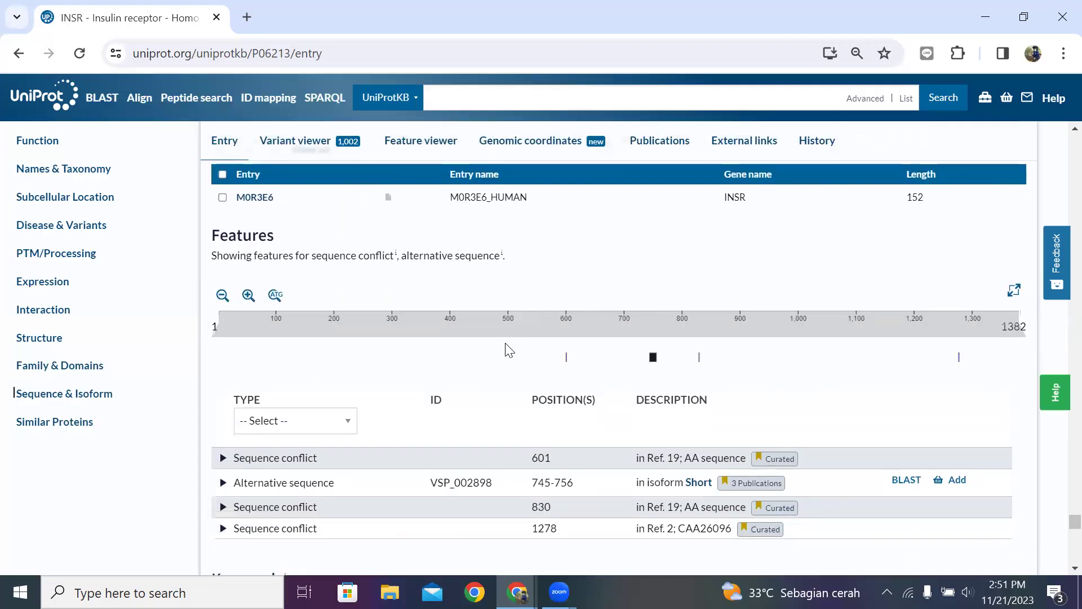
pyautogui.scroll(-10, 505, 345)
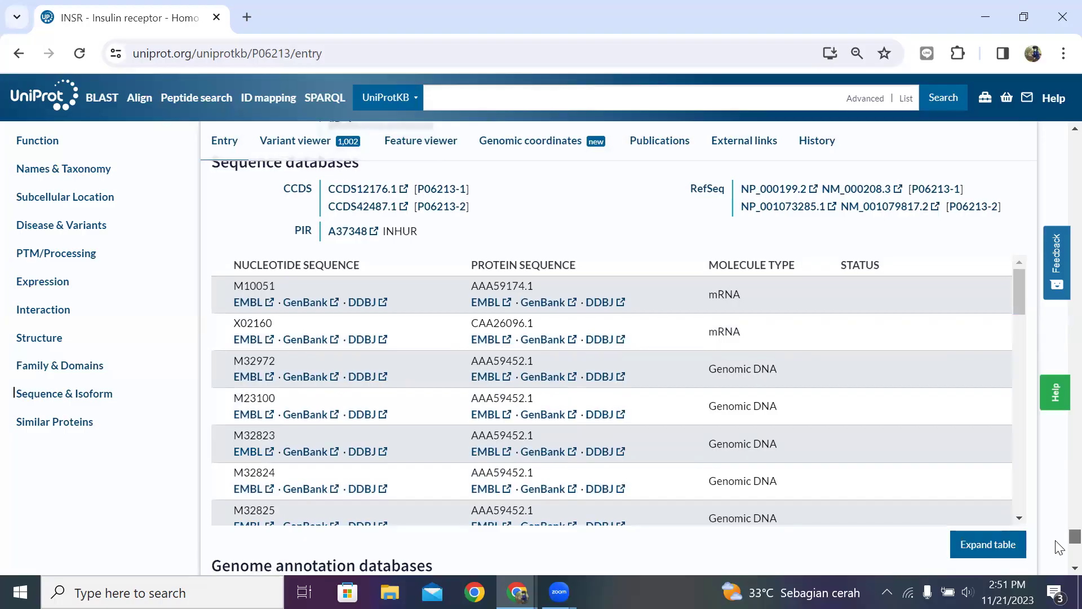
pyautogui.scroll(-8, 1060, 546)
pyautogui.scroll(-3, 1057, 564)
# Step: Open the entry's Variant viewer and examine the variant plot, the consequence and provenance filters, and the variant table
pyautogui.moveTo(1057, 563); pyautogui.dragTo(1058, 152)
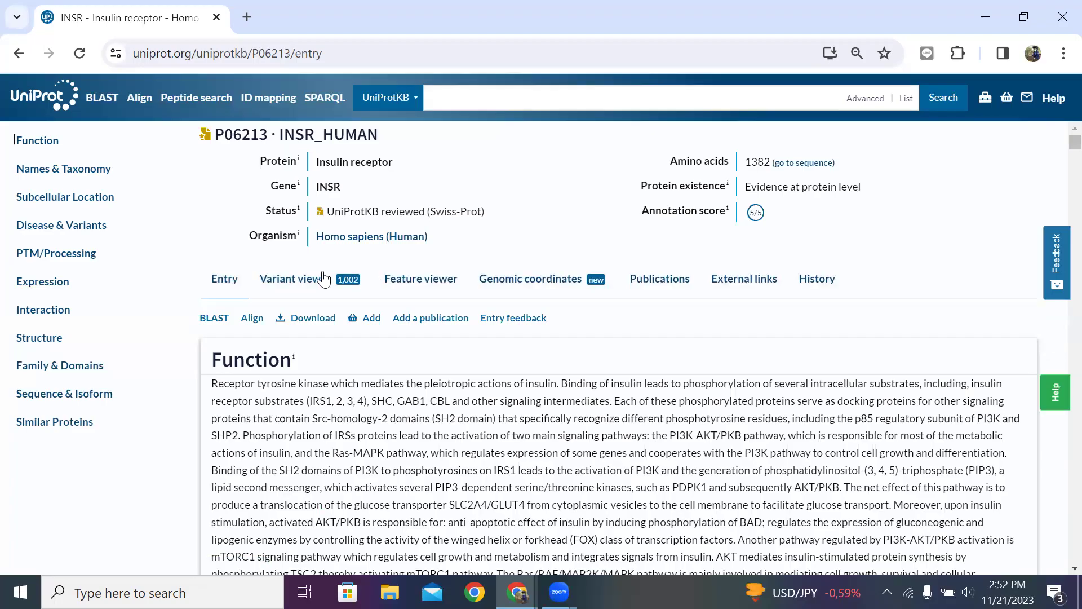
pyautogui.click(304, 285)
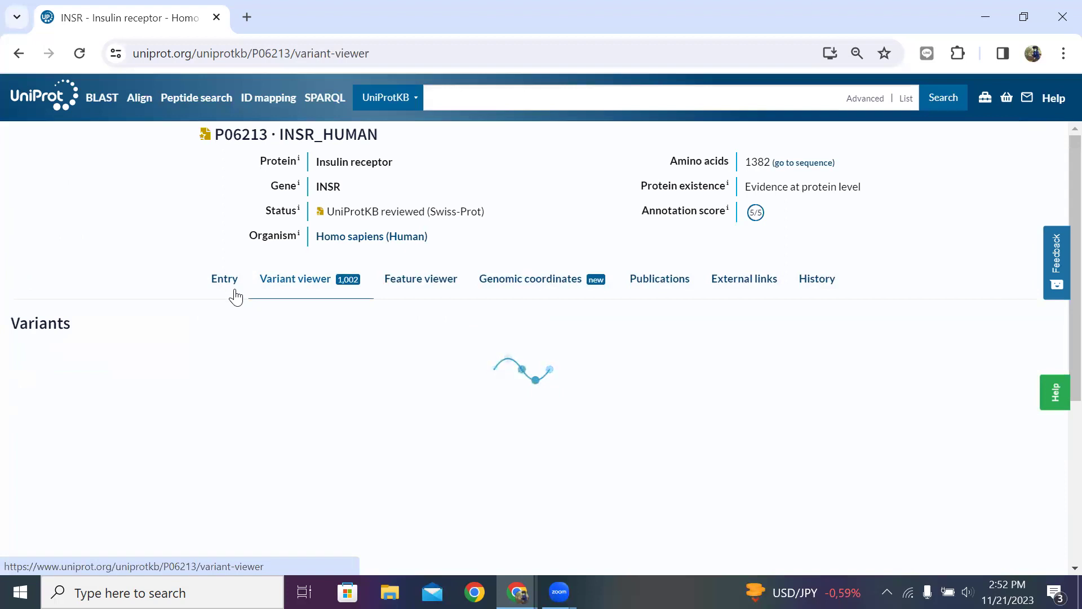
pyautogui.scroll(-2, 235, 296)
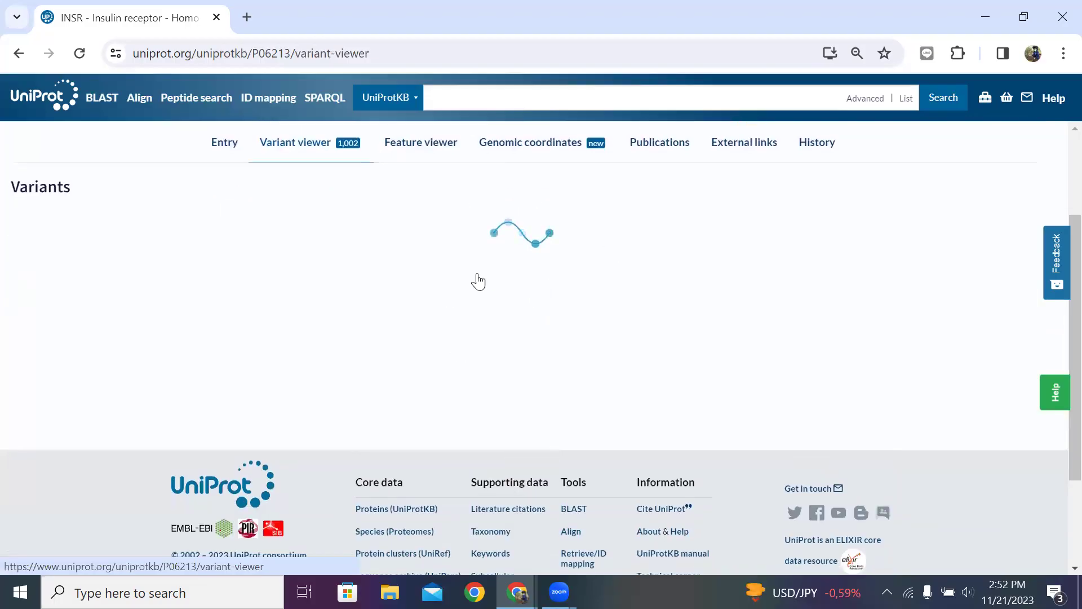
pyautogui.scroll(1, 480, 290)
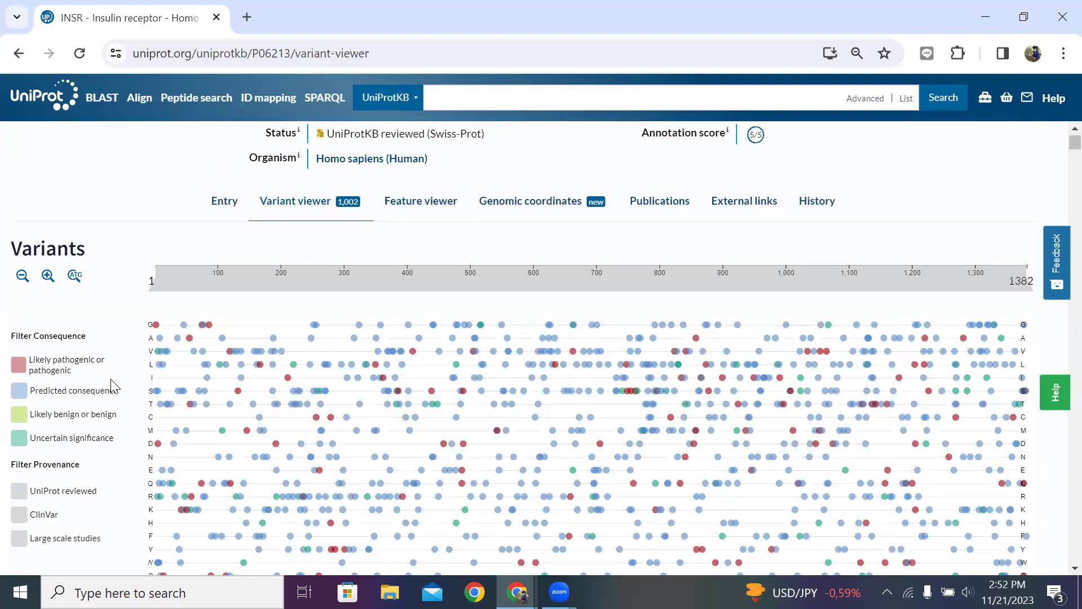
pyautogui.scroll(-6, 109, 386)
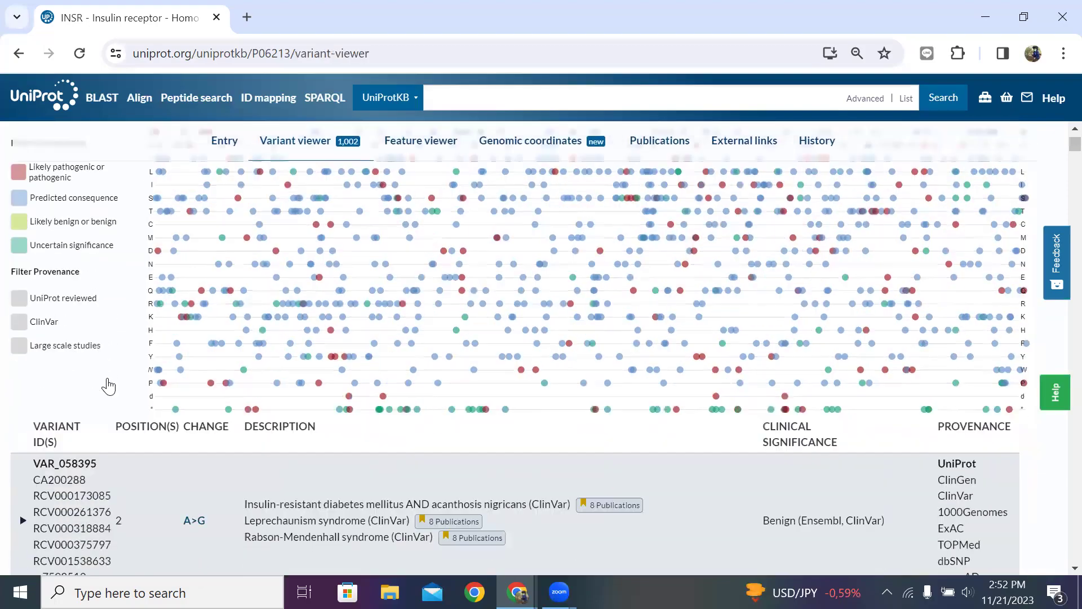
pyautogui.scroll(7, 110, 386)
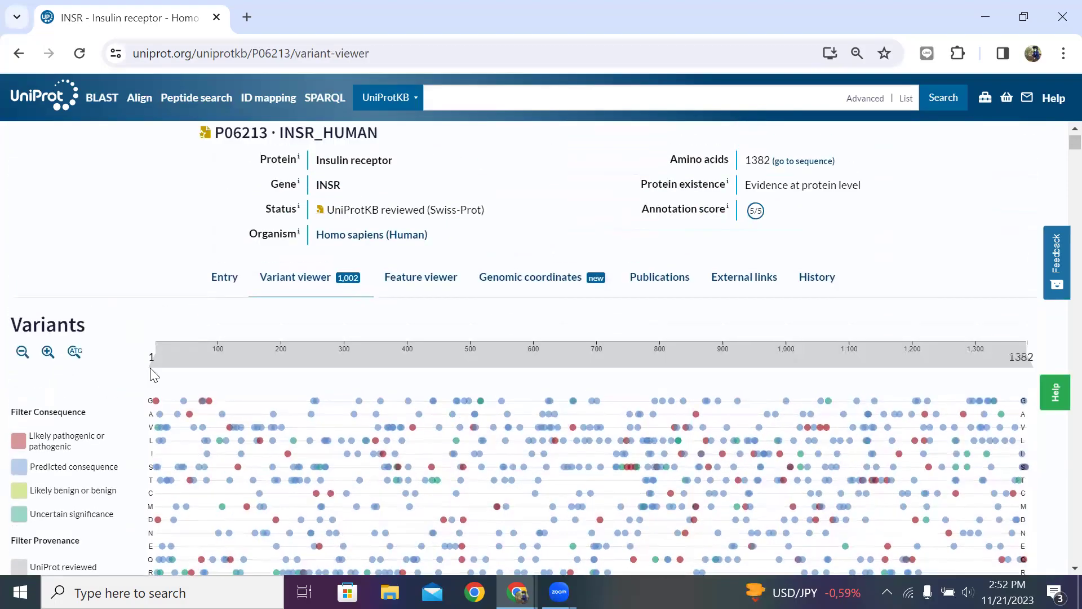
# Step: Open the Feature viewer and examine its tracks, from domains and sites through topology, mutagenesis and proteomics
pyautogui.click(396, 277)
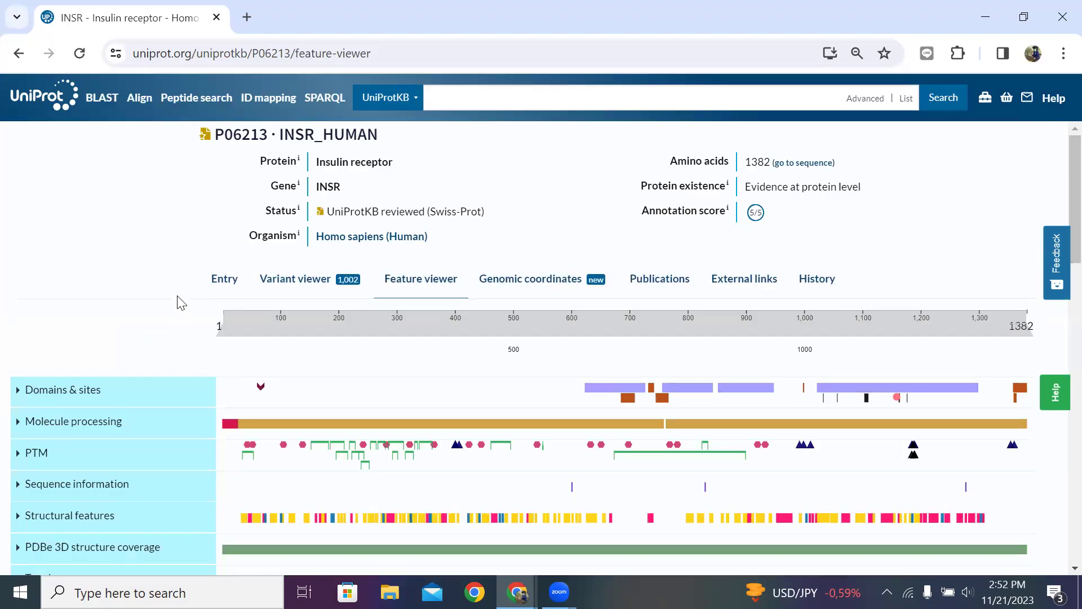
pyautogui.scroll(-2, 183, 367)
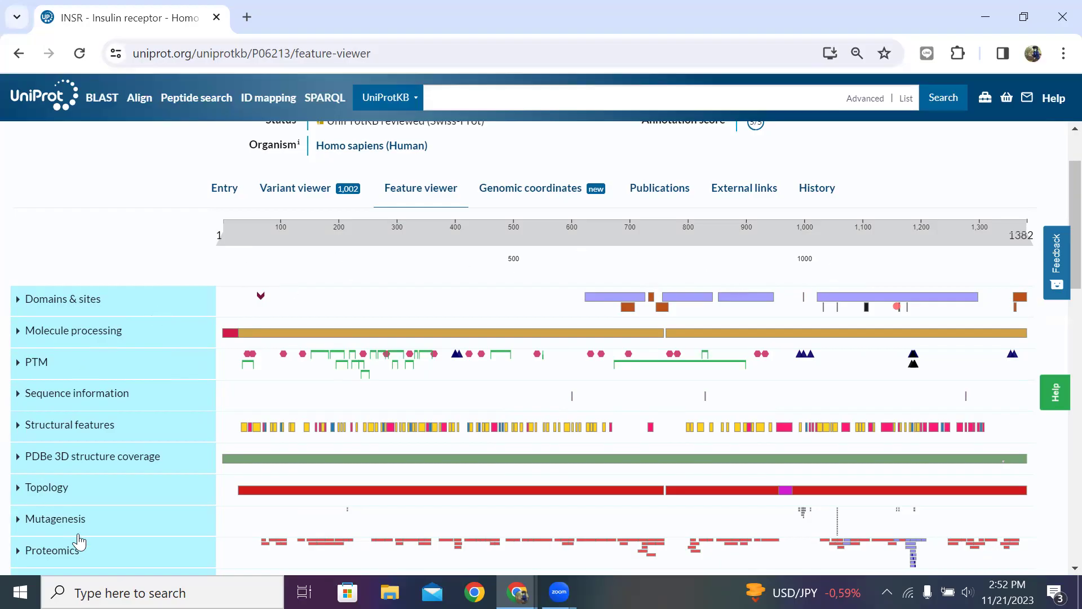
pyautogui.scroll(-1, 79, 541)
pyautogui.scroll(-1, 79, 541)
pyautogui.scroll(3, 79, 541)
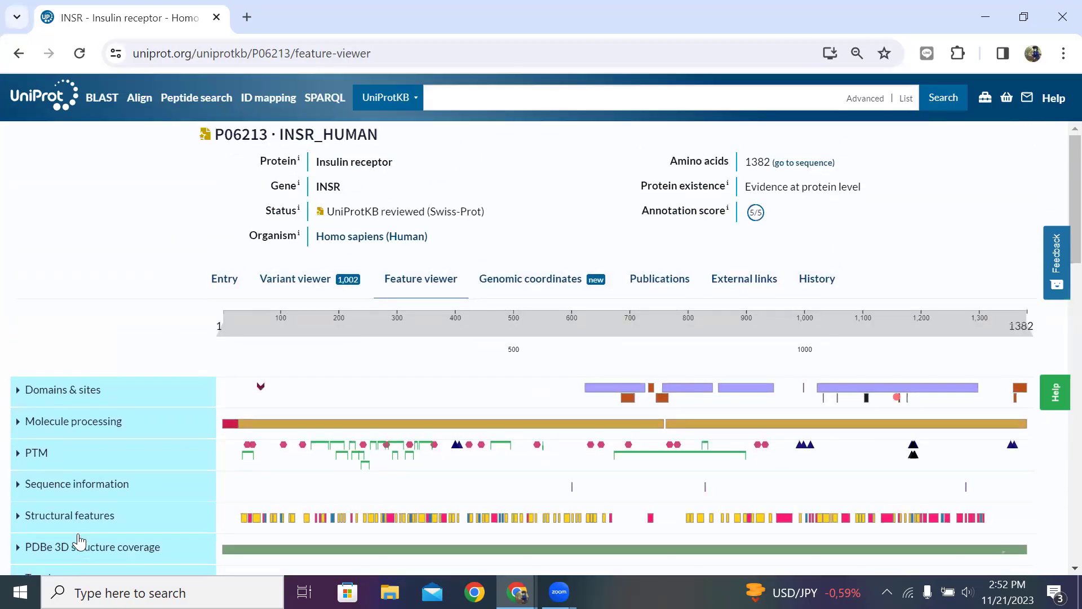
# Step: View the insulin receptor entry's genomic coordinates, its publications and its external links in turn
pyautogui.click(549, 291)
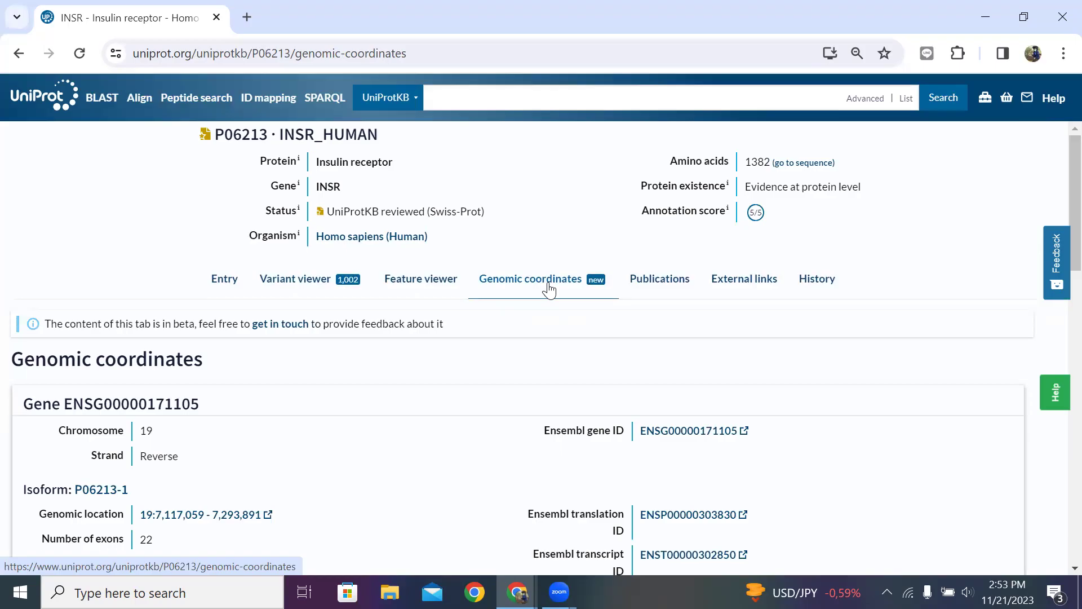
pyautogui.click(658, 280)
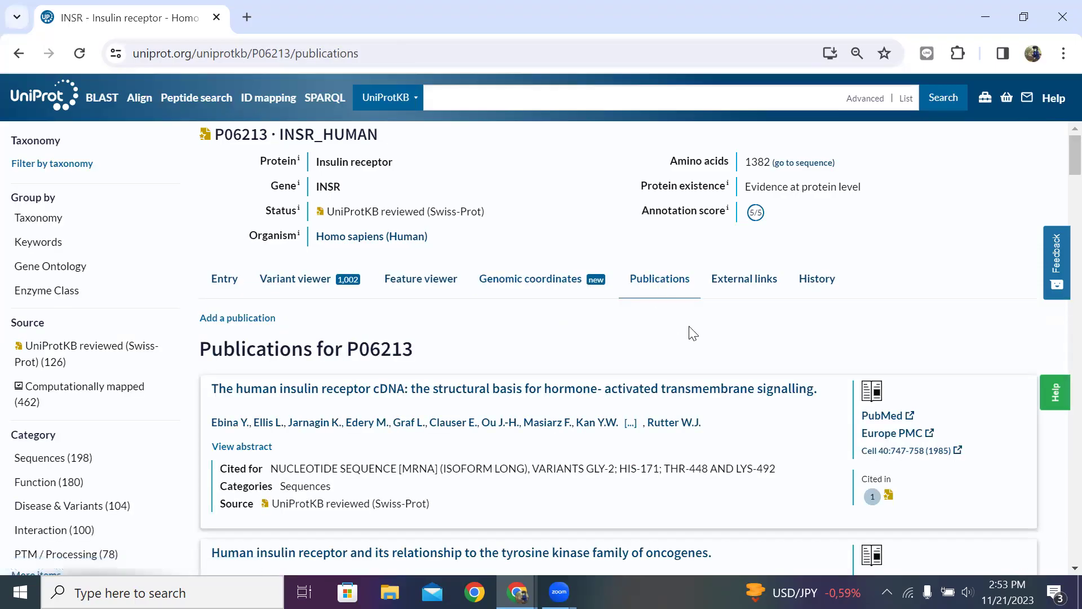
pyautogui.click(746, 284)
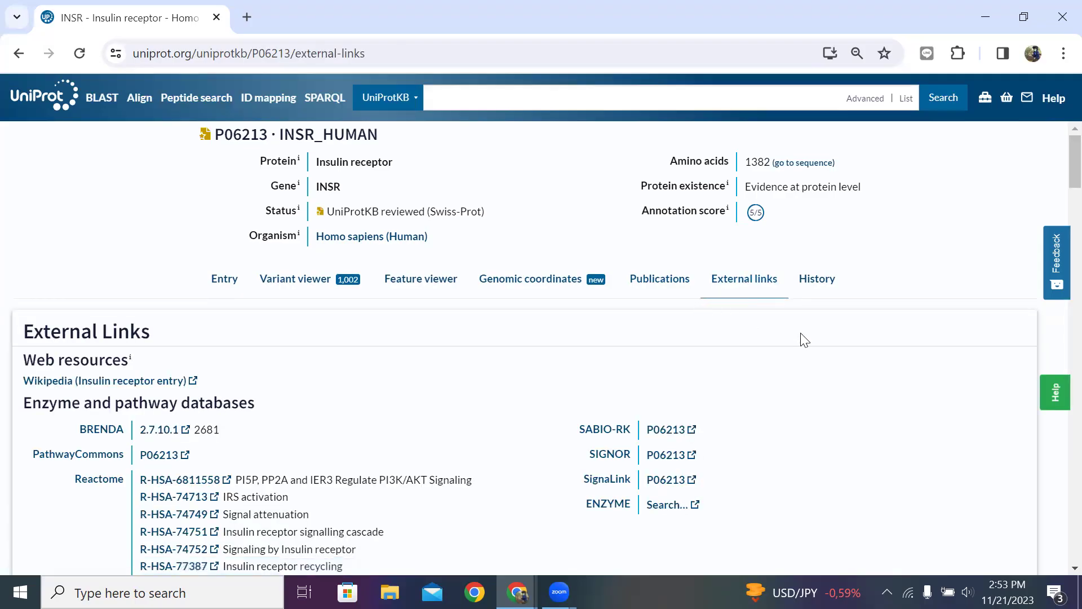
# Step: Review the entry history table with its versions and release dates, and return to the main Entry view
pyautogui.click(821, 285)
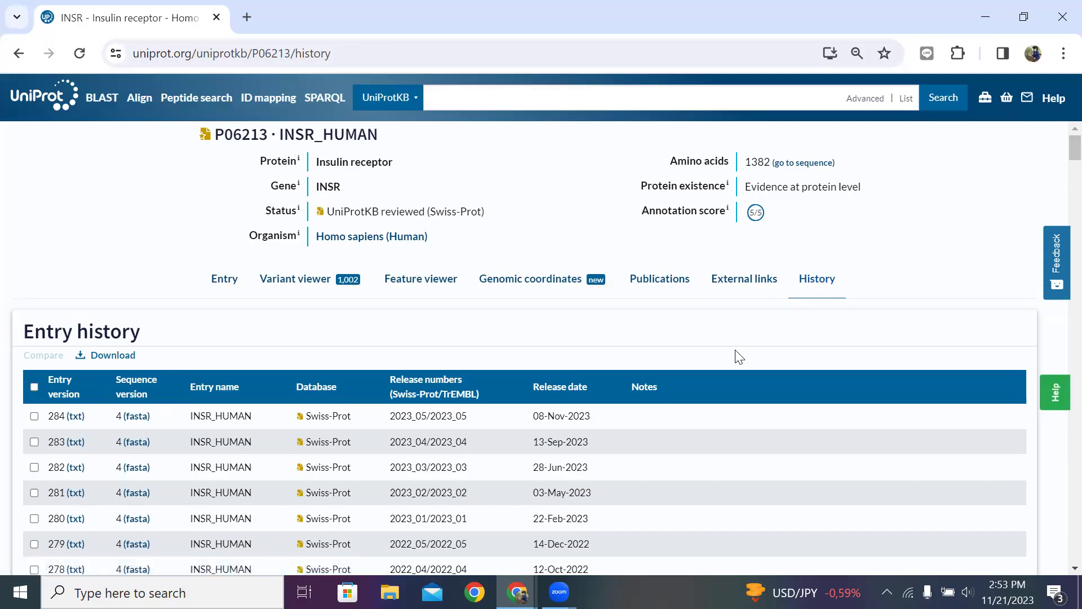
pyautogui.scroll(-5, 736, 358)
pyautogui.scroll(-9, 738, 356)
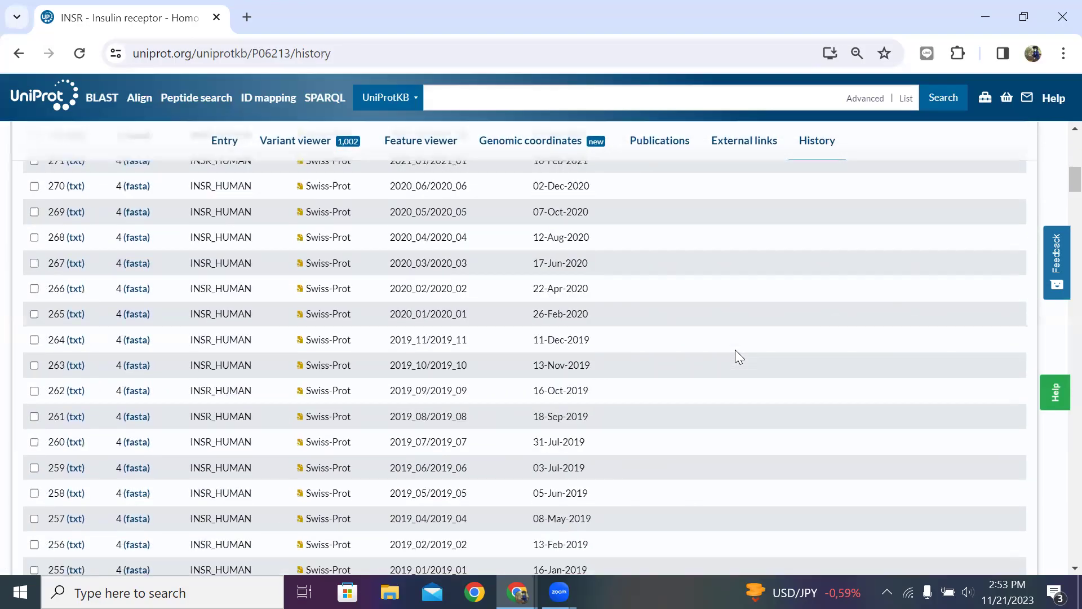
pyautogui.scroll(15, 734, 349)
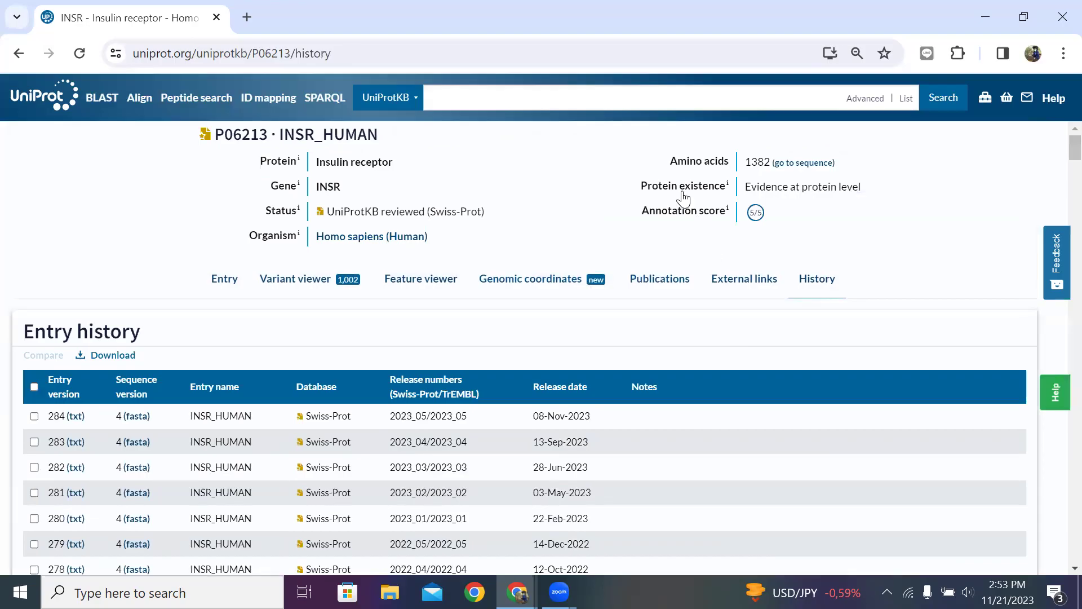
pyautogui.click(235, 288)
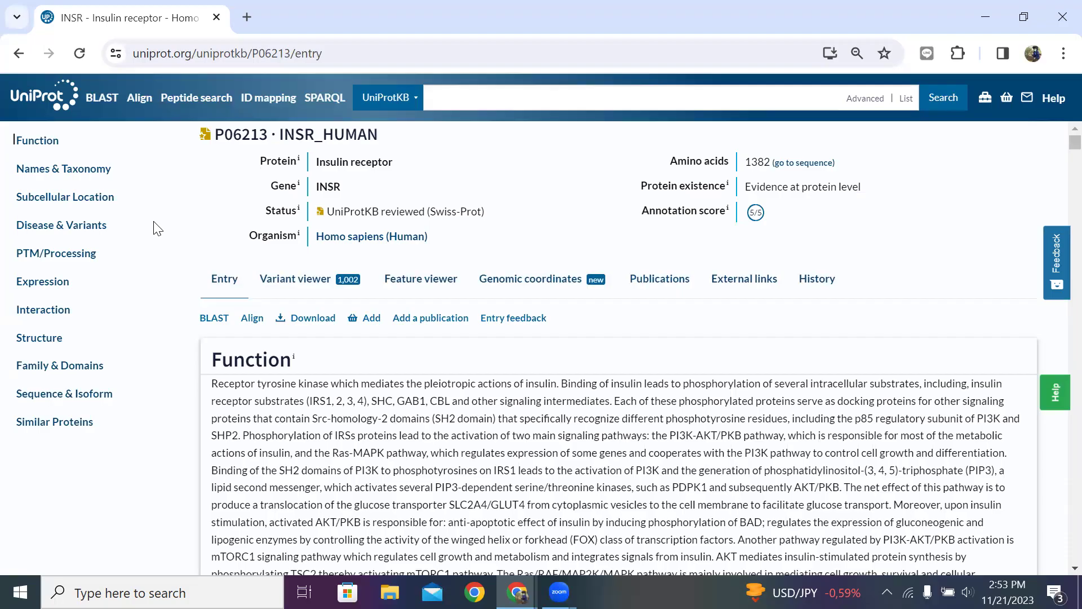
# Step: Return to the UniProt homepage and review its analysis tools, webinar, tutorial, training and help resources, and UniProt data section
pyautogui.click(53, 102)
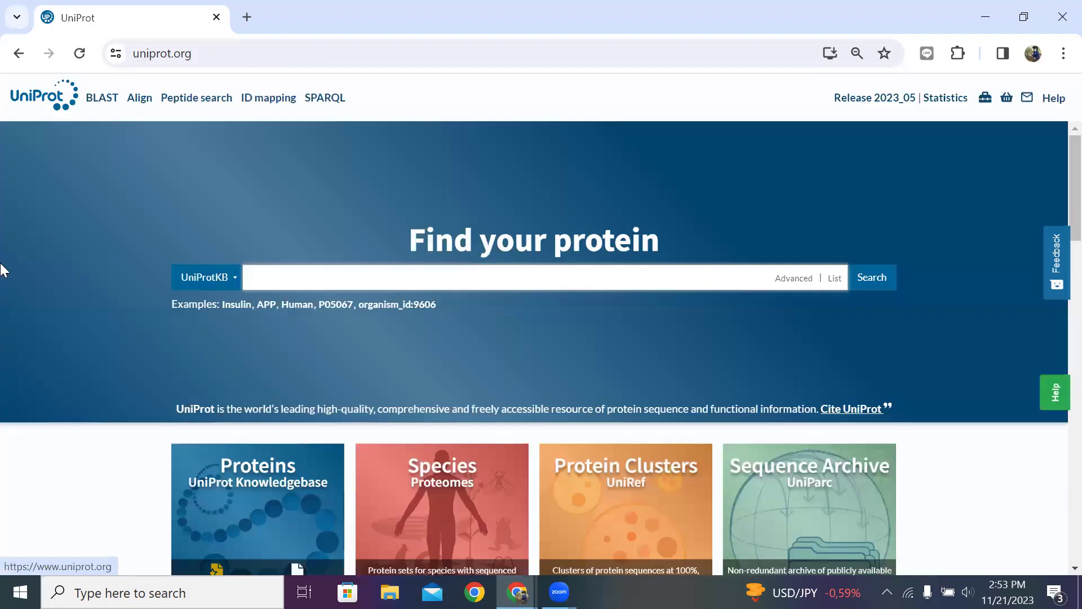
pyautogui.scroll(-8, 2, 279)
pyautogui.scroll(-10, 2, 279)
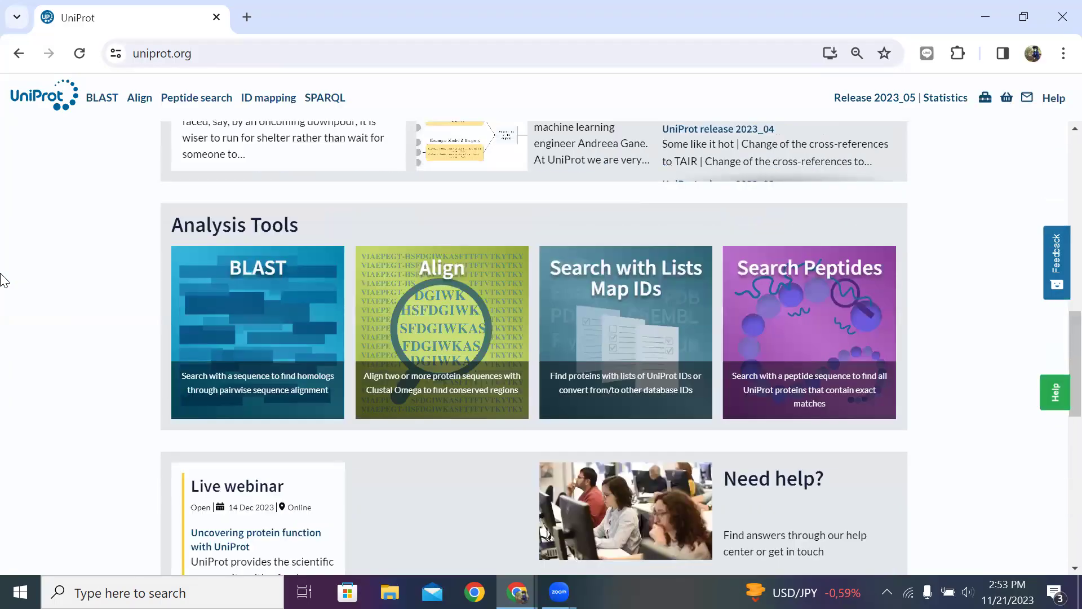
pyautogui.scroll(4, 3, 279)
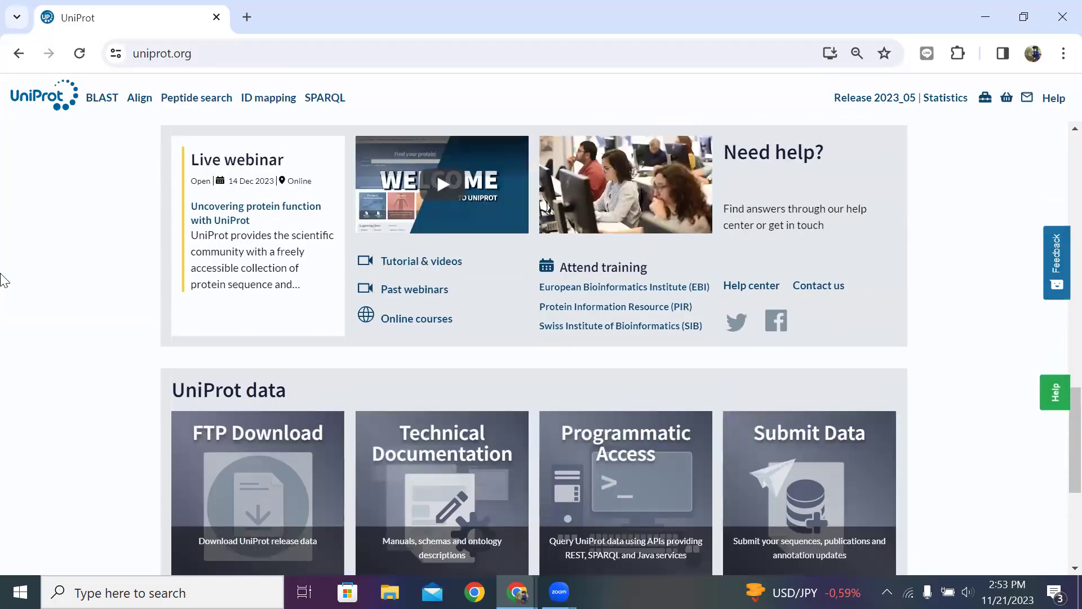
pyautogui.scroll(-1, 3, 279)
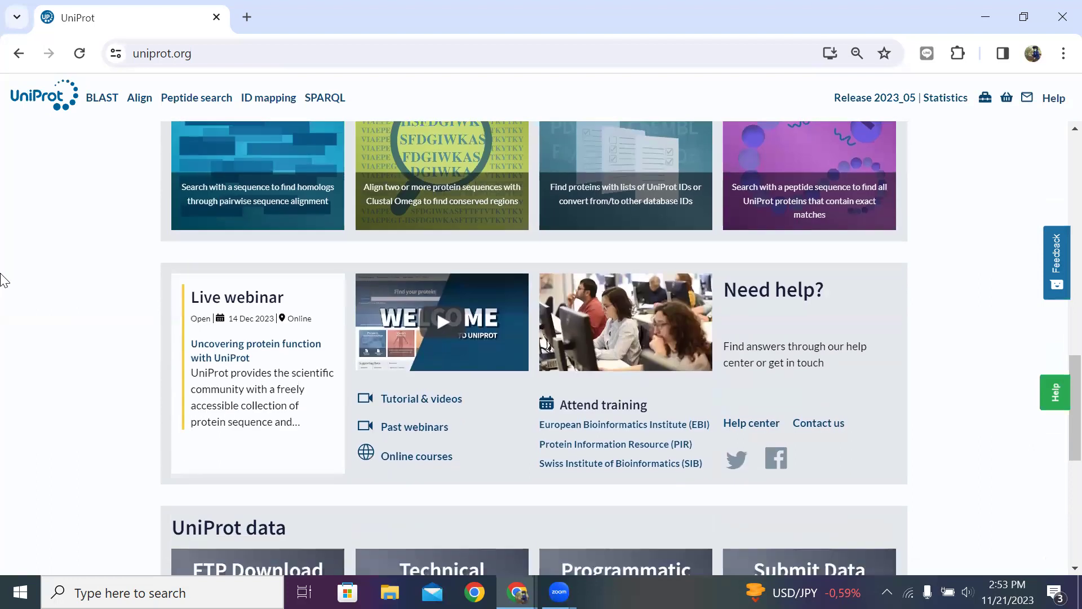
pyautogui.scroll(1, 3, 279)
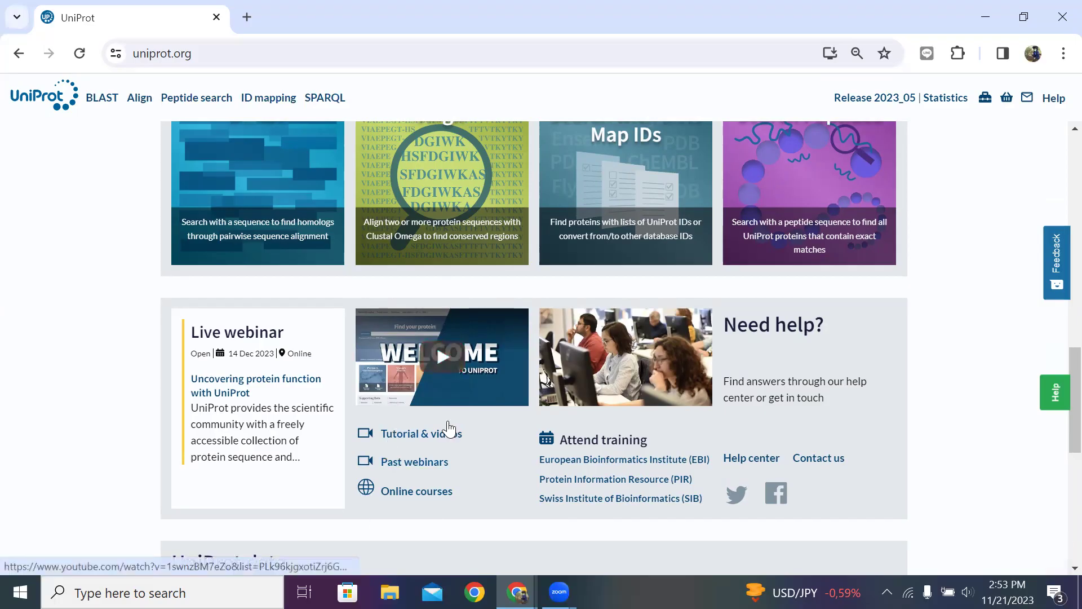
pyautogui.scroll(1, 484, 398)
pyautogui.scroll(6, 484, 398)
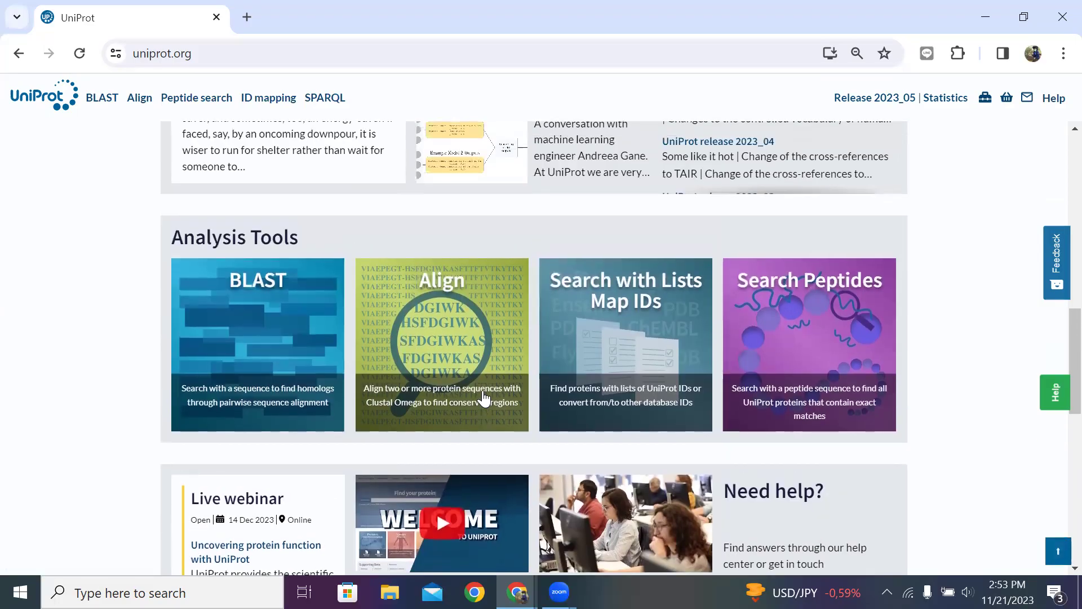
pyautogui.scroll(4, 483, 397)
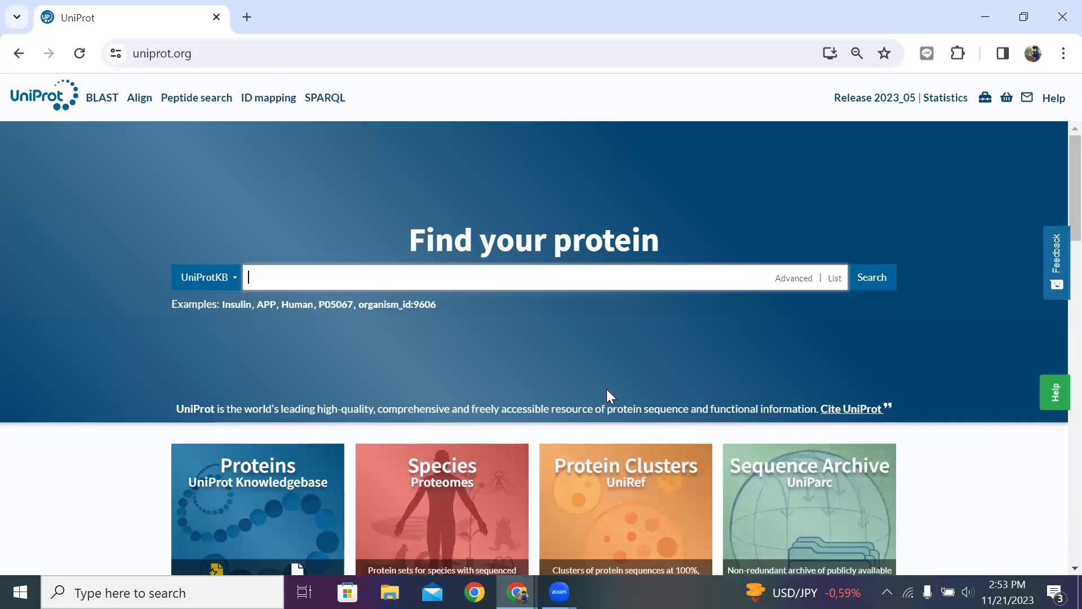